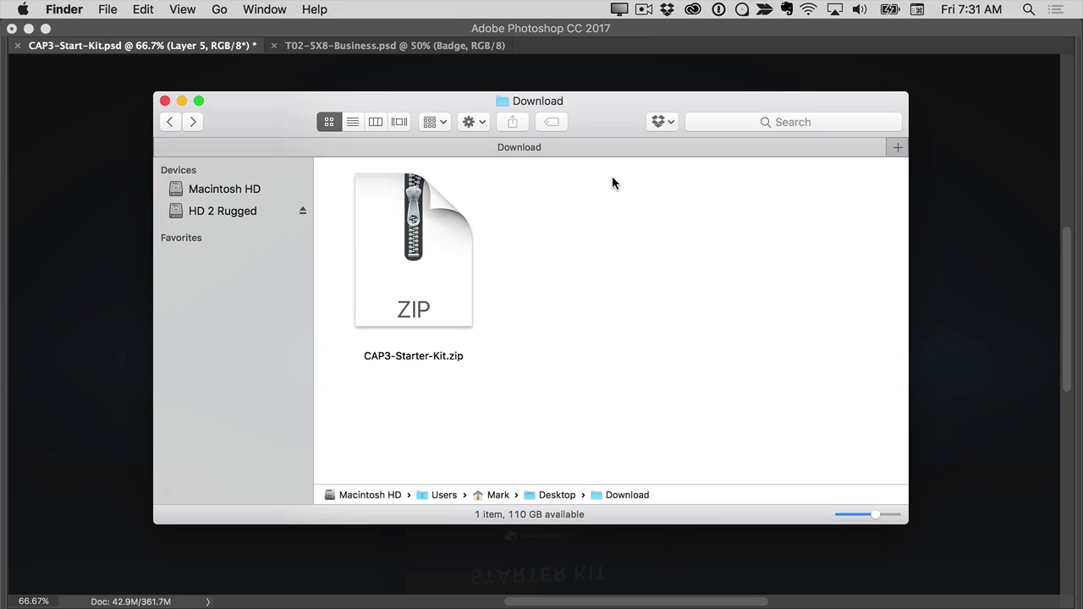
Unzip CAP3-Starter-Kit.zip, move the extracted folder beside the zip, and open it.
double_click(446, 223)
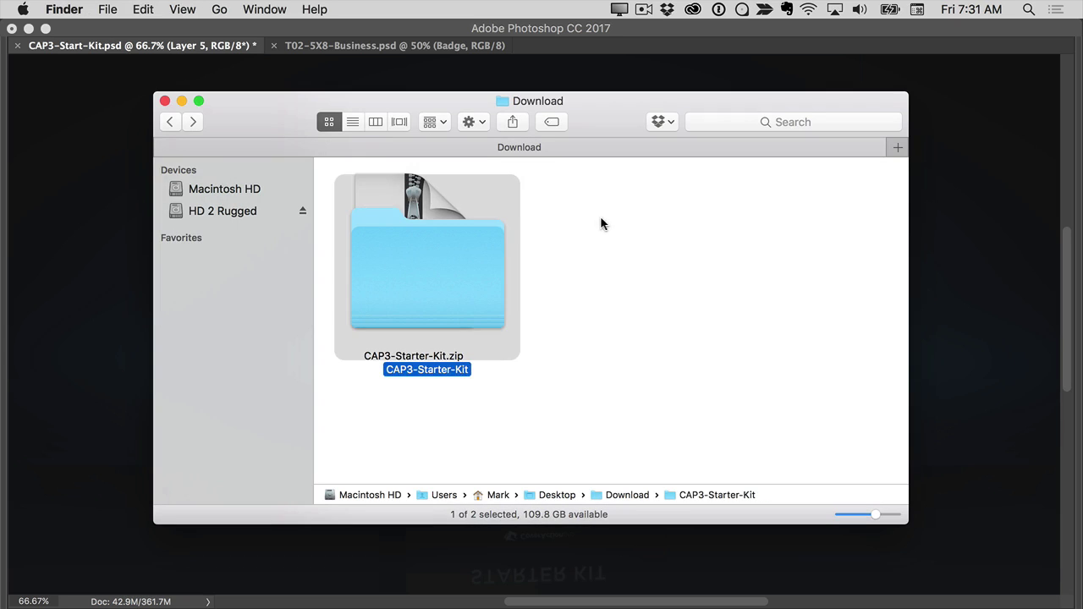
click(601, 217)
click(408, 276)
drag(409, 276, 622, 258)
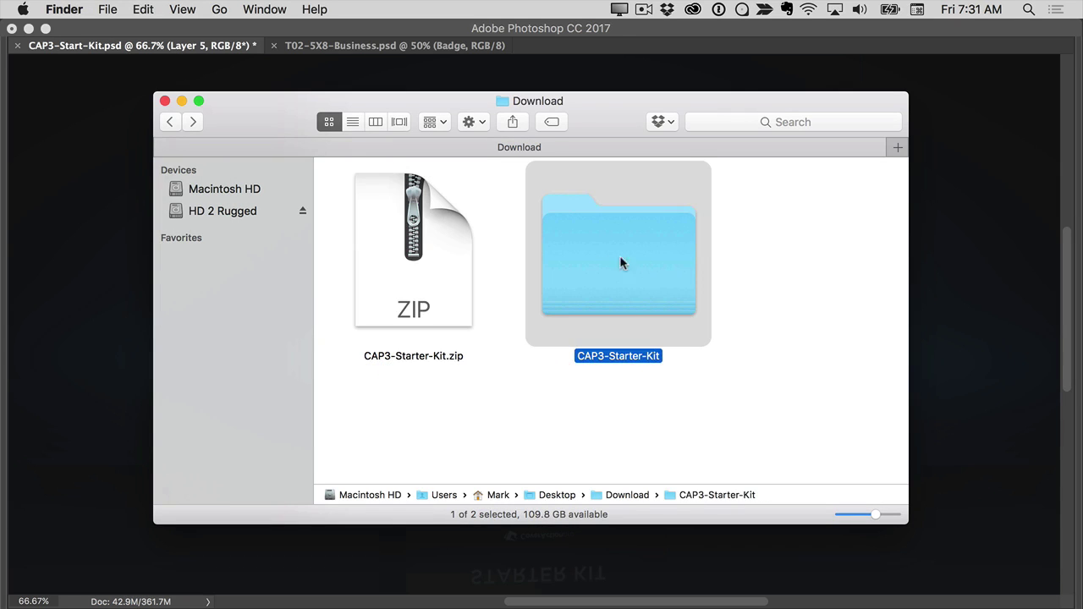
double_click(626, 245)
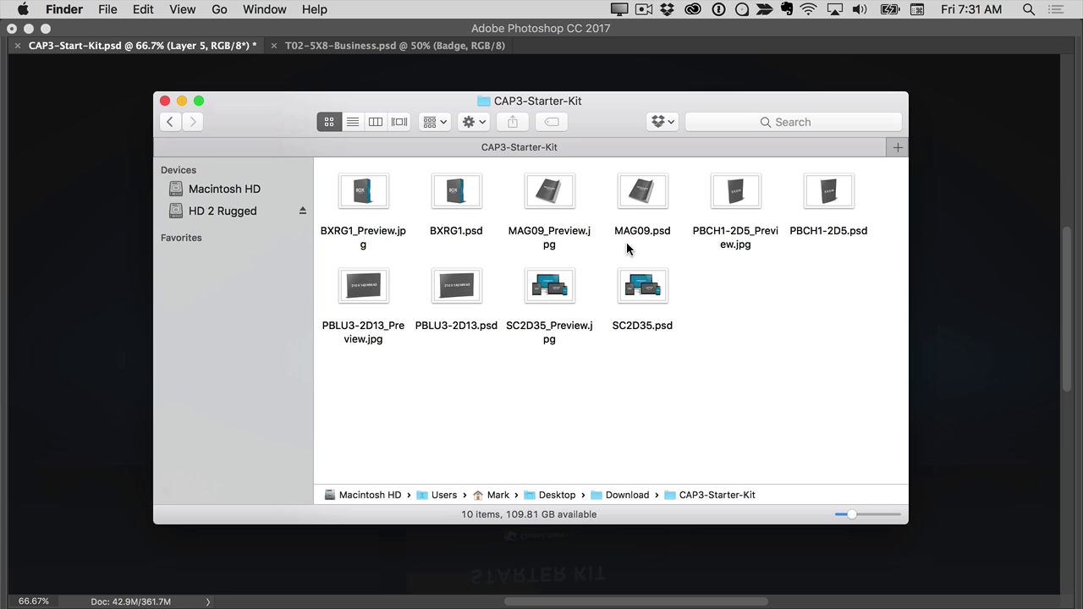
Show the ten mockup files as large thumbnails arranged by name.
click(872, 514)
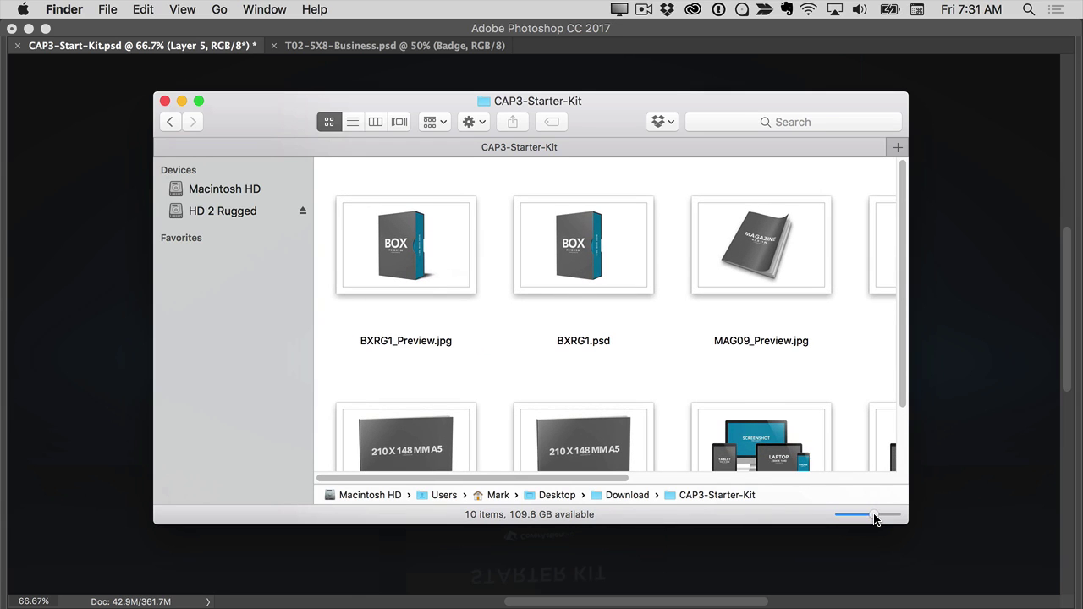
click(191, 8)
mouse_move(203, 120)
click(363, 119)
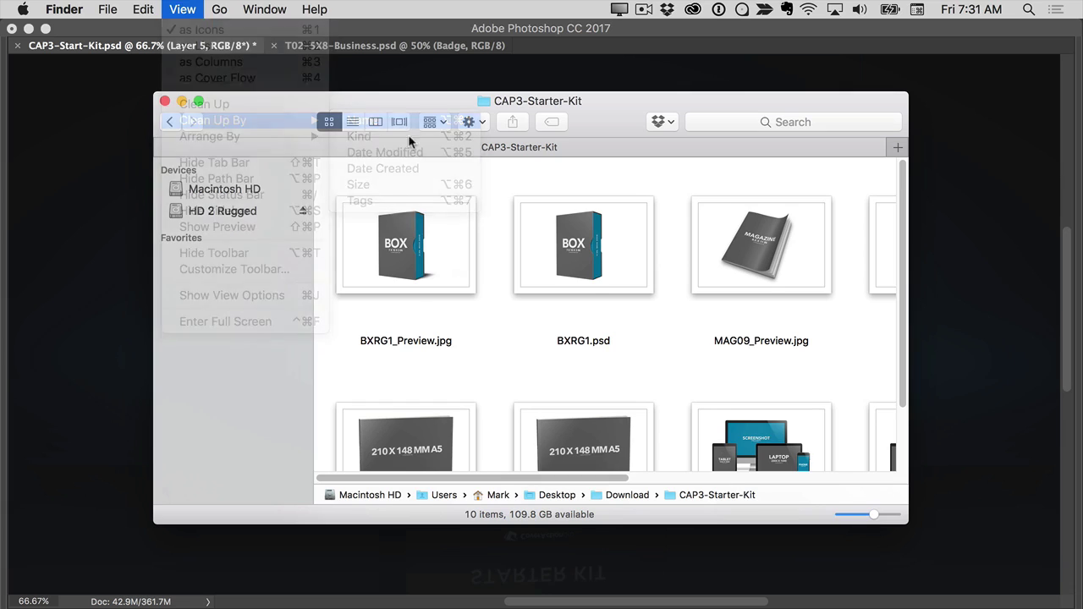
scroll(812, 264, down, 2)
scroll(898, 288, up, 2)
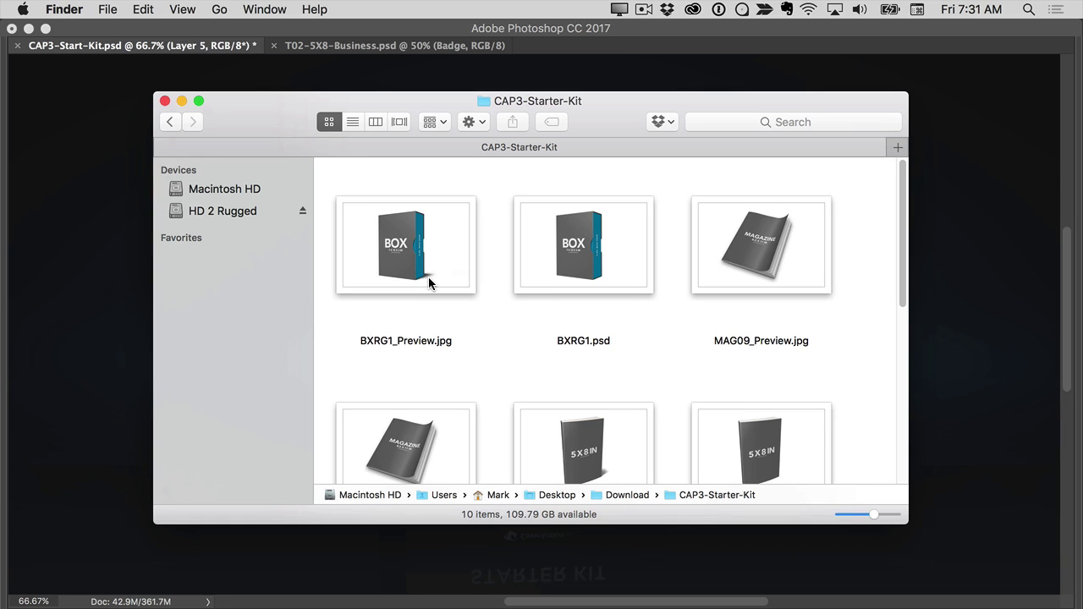
Preview BXRG1_Preview.jpg full size in Quick Look, then close the preview.
click(428, 277)
key(space)
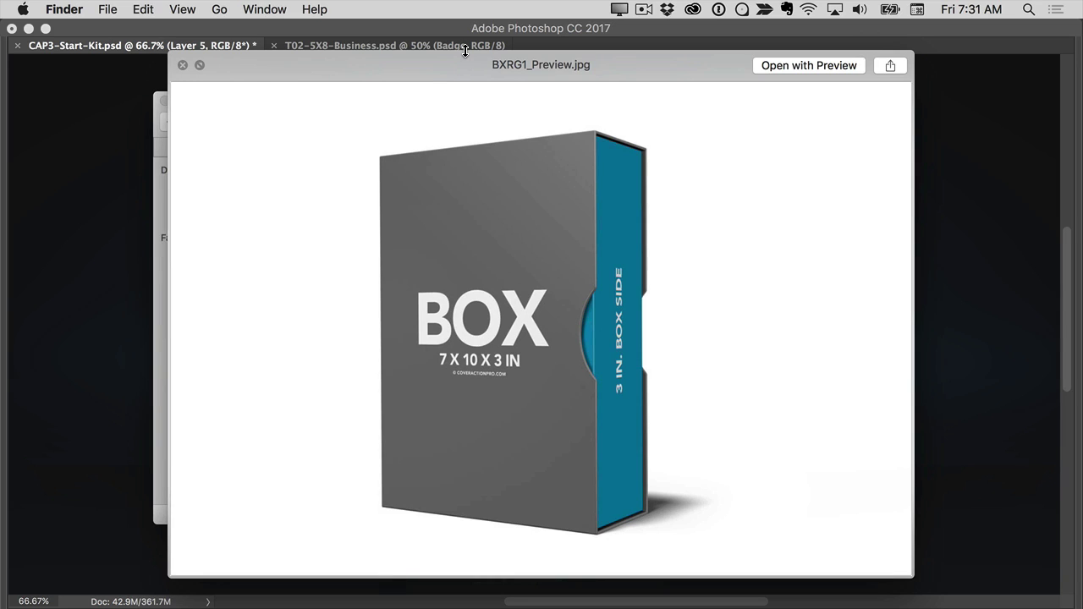
click(160, 206)
click(183, 65)
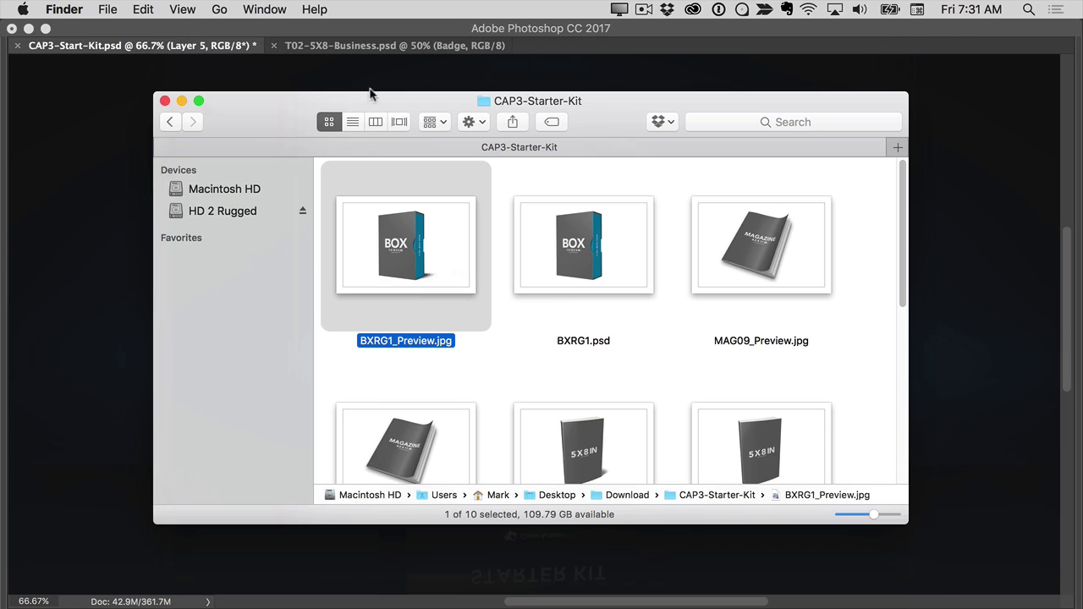
Scroll down the folder and select the PBCH1-2D5.psd book mockup.
click(632, 170)
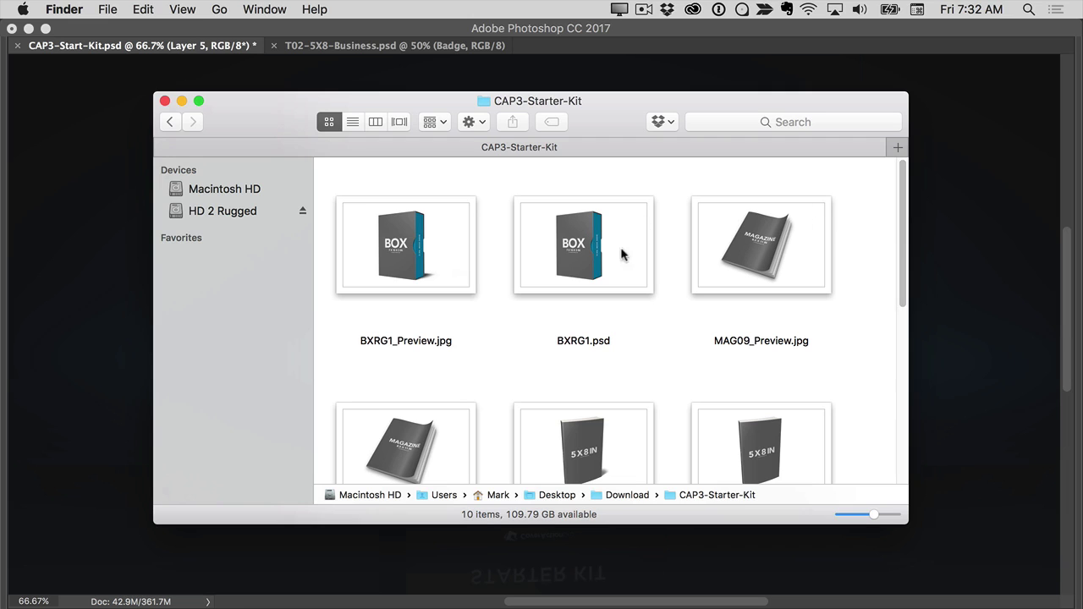
drag(903, 243, 904, 375)
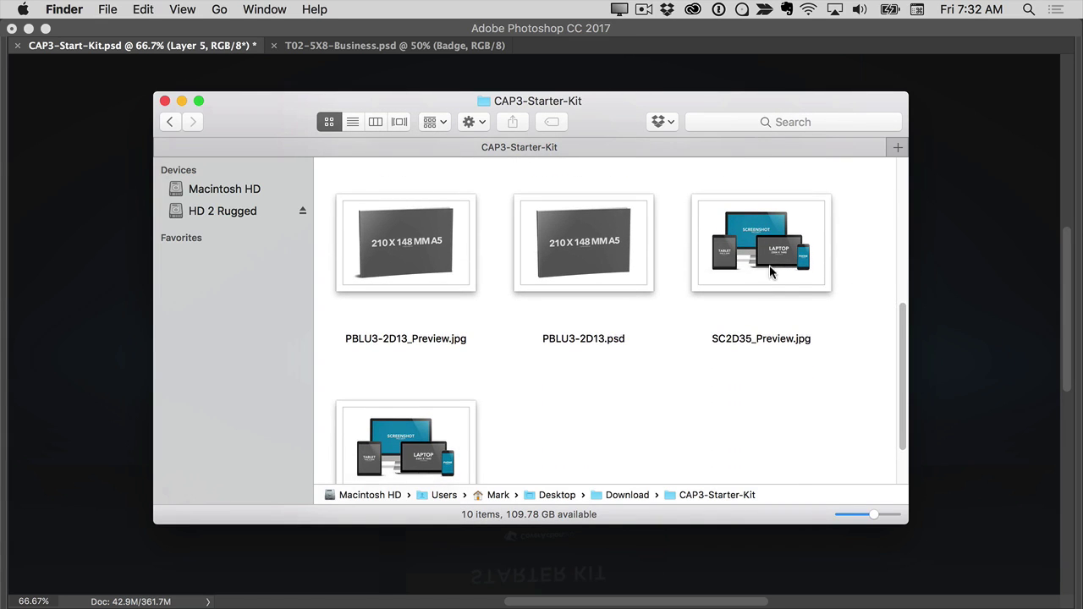
drag(903, 339, 892, 247)
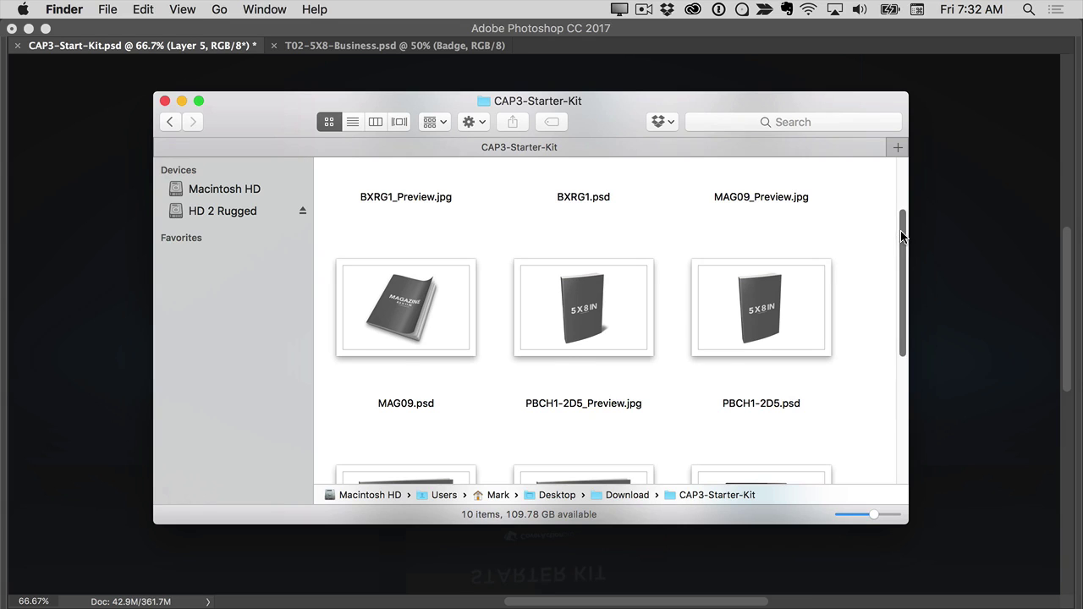
scroll(785, 272, down, 2)
click(731, 264)
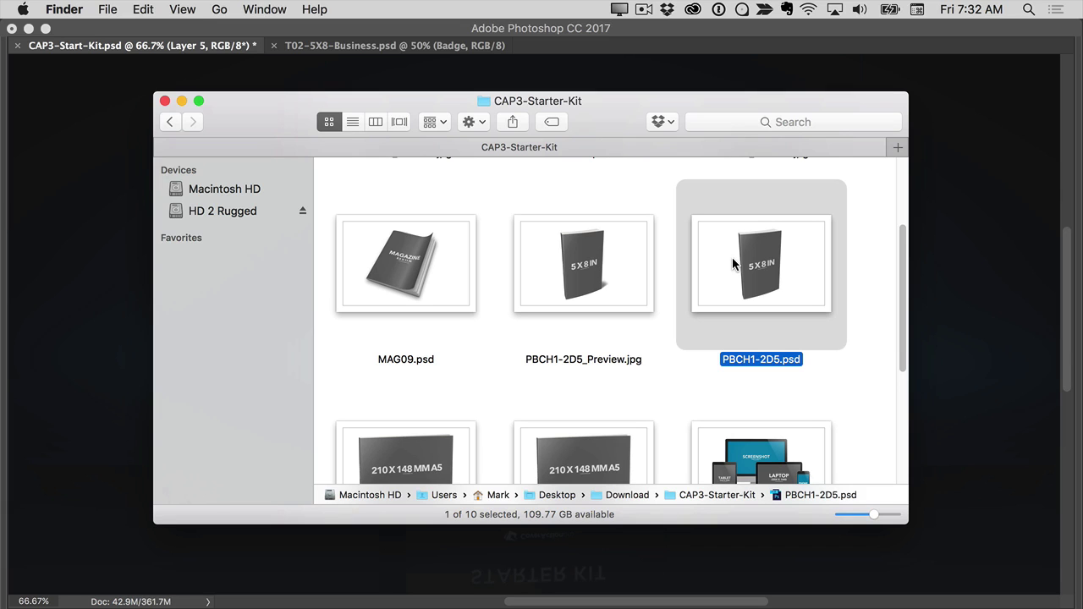
Open PBCH1-2D5.psd with Adobe Photoshop CC 2017 from the Finder context menu.
right_click(732, 264)
mouse_move(777, 258)
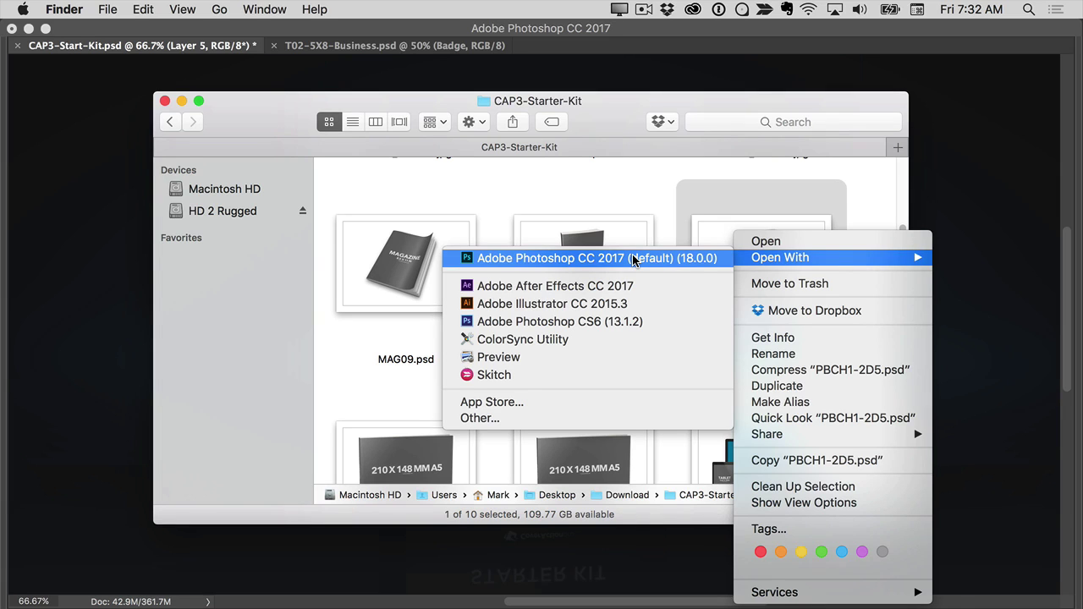
click(633, 258)
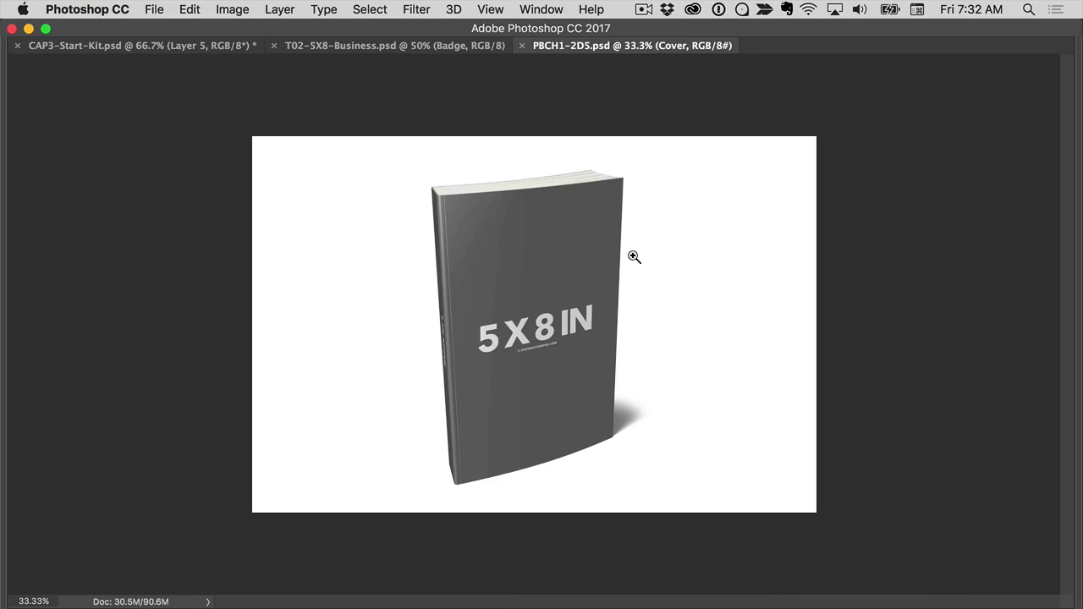
Show the toolbar, options bar and panels again with Tab, revealing the layers.
key(Tab)
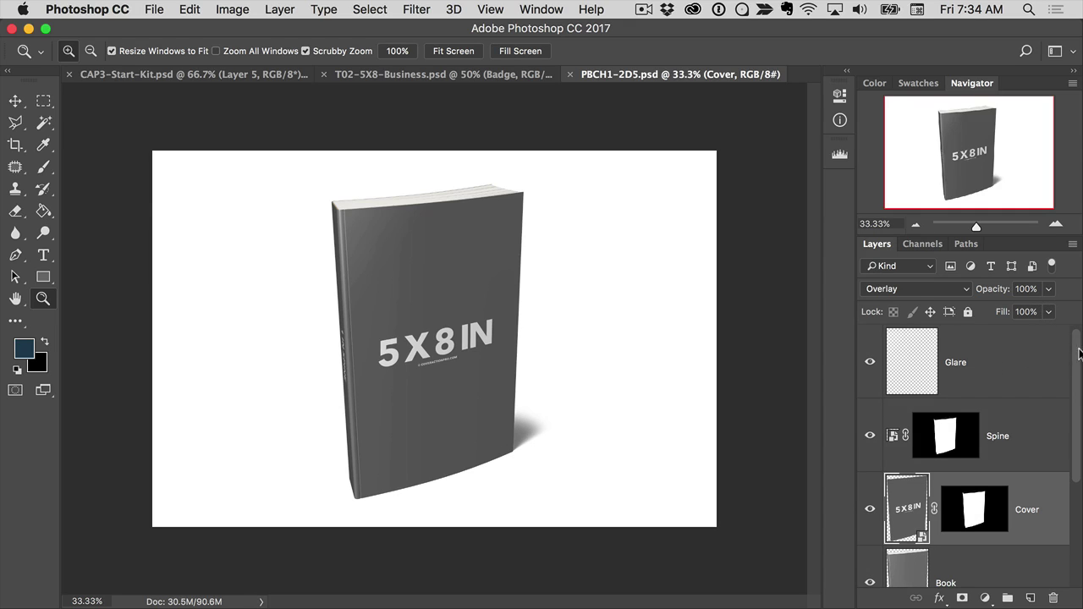
Shrink the Navigator panel to give the Layers list more room.
scroll(1079, 353, down, 2)
scroll(1079, 352, up, 1)
scroll(965, 457, up, 1)
scroll(964, 457, down, 1)
scroll(964, 456, up, 1)
scroll(1077, 378, down, 2)
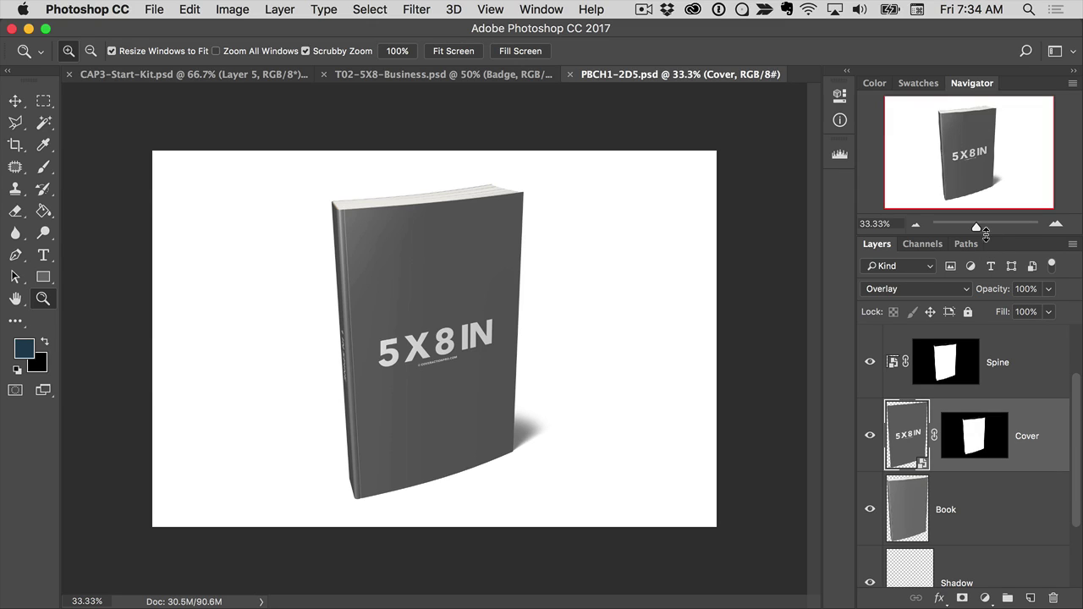
drag(985, 236, 985, 197)
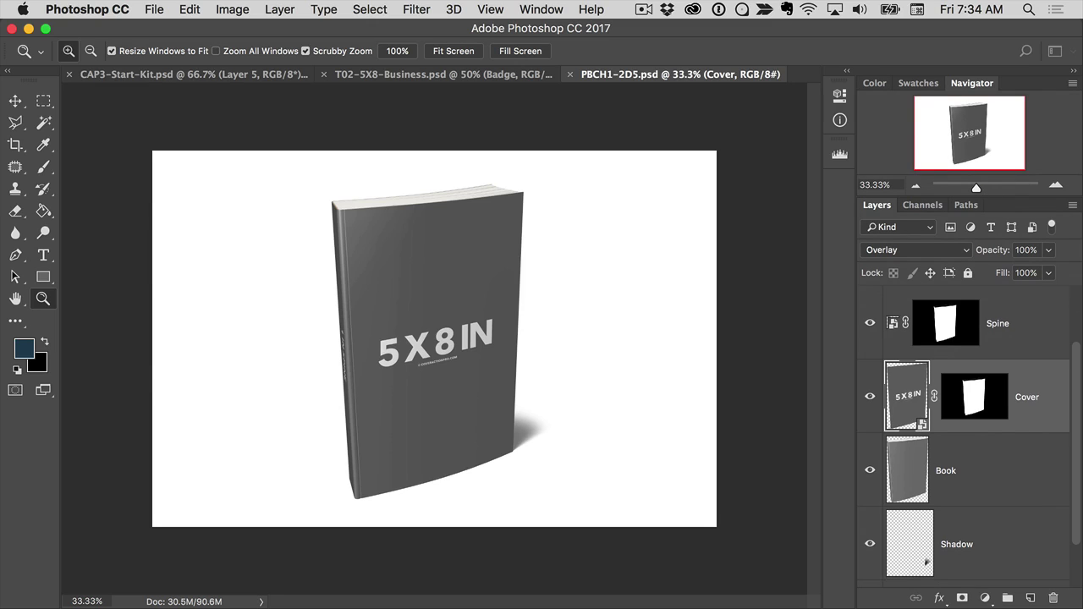
Inspect the Book, Background and Shadow layers of the book mockup.
click(984, 466)
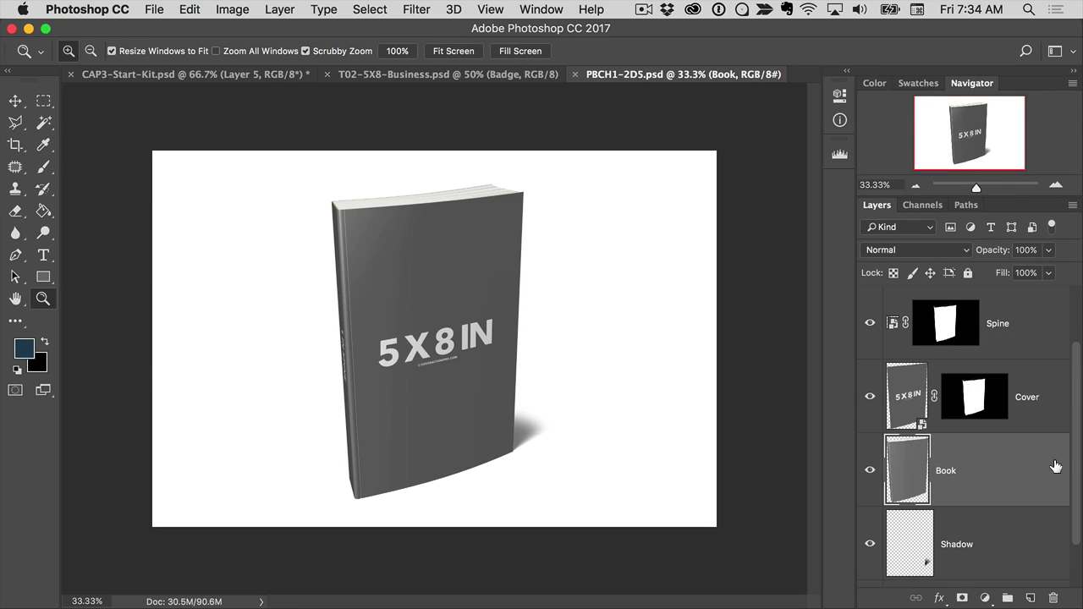
drag(1078, 449, 1078, 486)
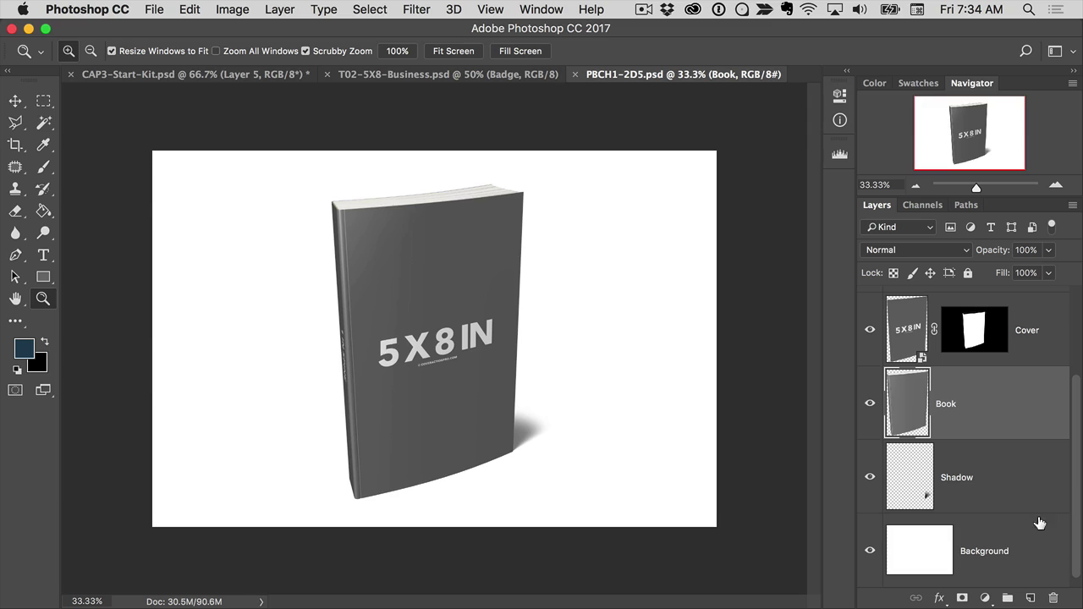
click(1011, 541)
click(999, 489)
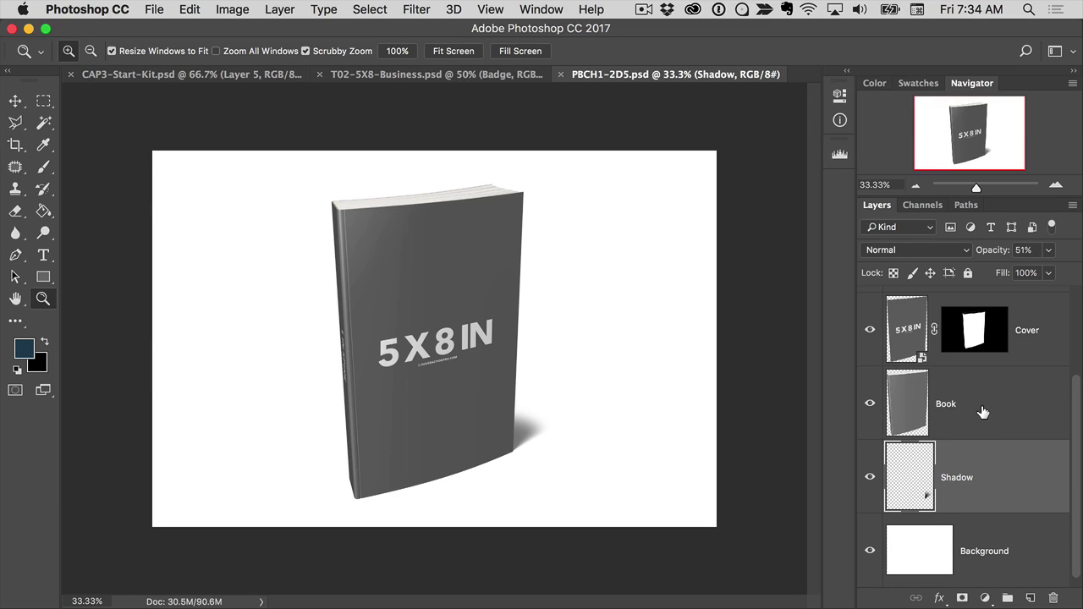
click(984, 413)
Inspect the Glare, Spine and Cover layers, ending on the Cover smart object.
drag(1079, 384, 1076, 308)
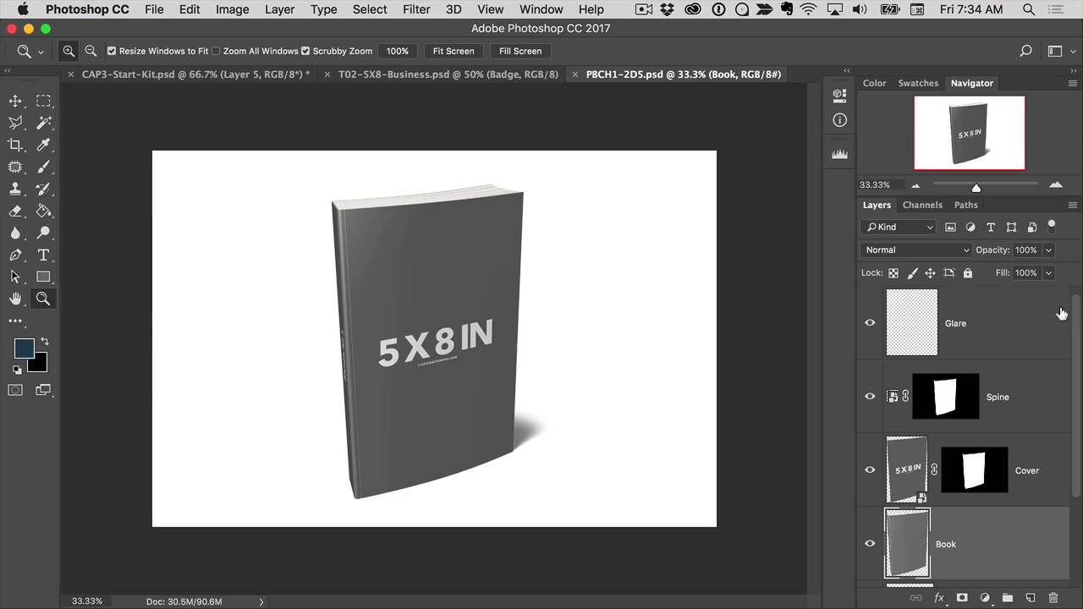
click(1034, 325)
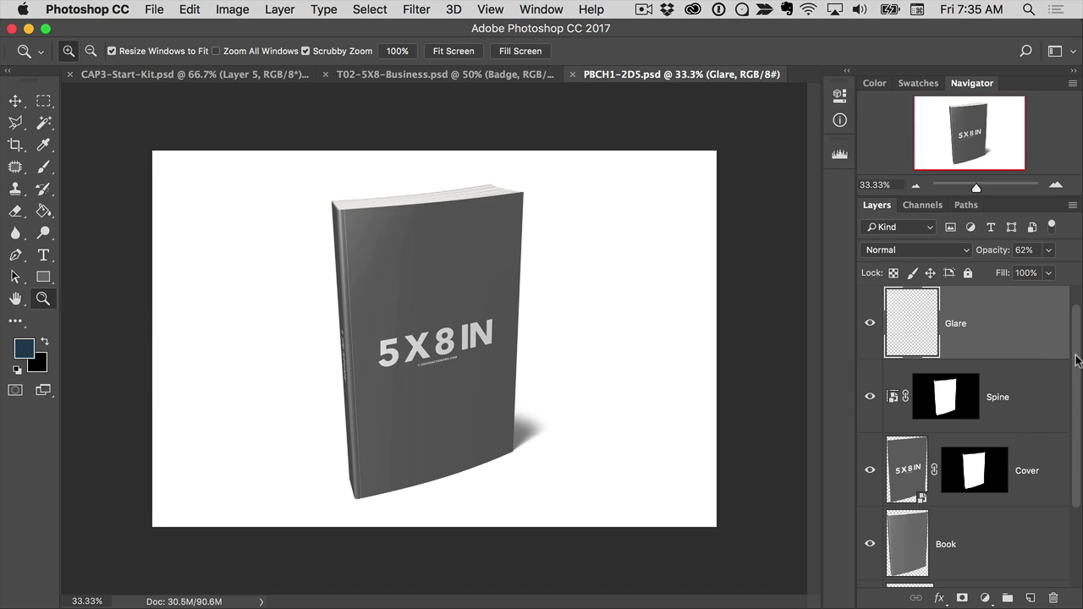
click(1044, 395)
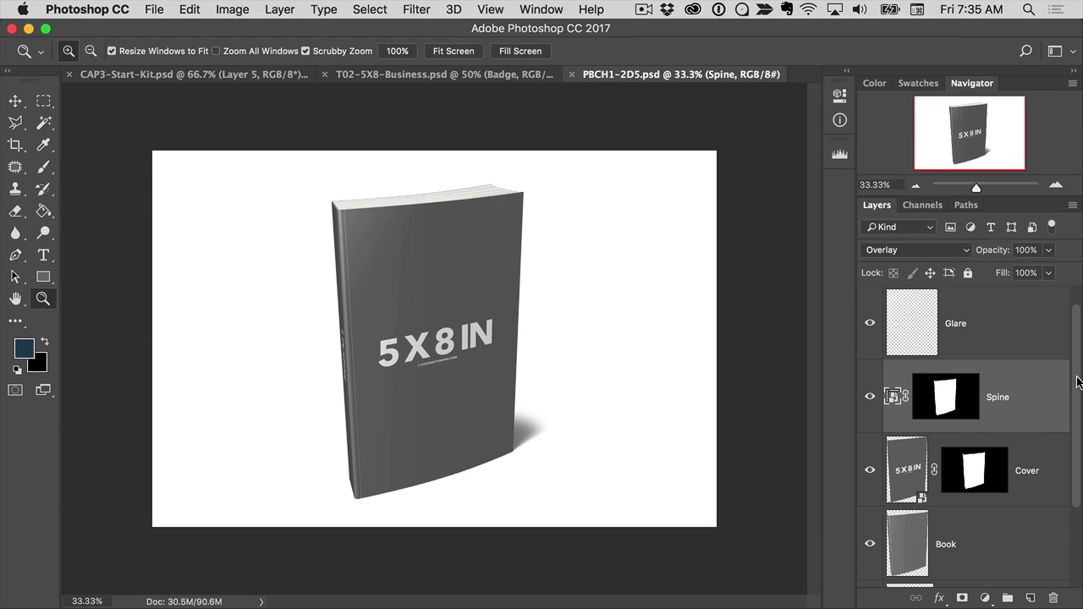
drag(1077, 379, 1077, 395)
click(1057, 396)
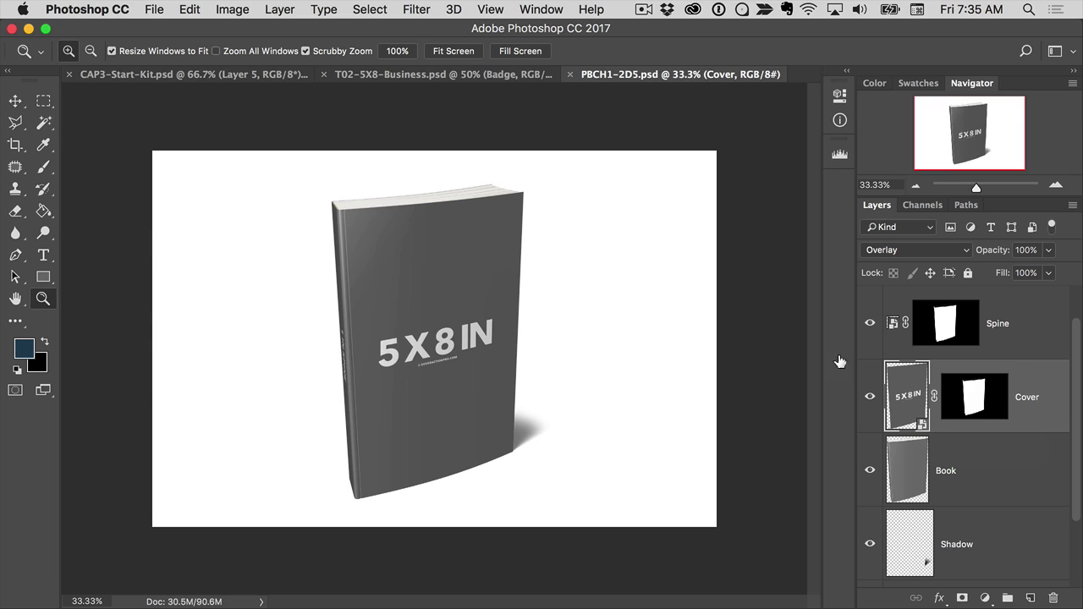
Make T02-5X8-Business.psd active with its selection removed, after briefly revisiting the book mockup.
click(425, 77)
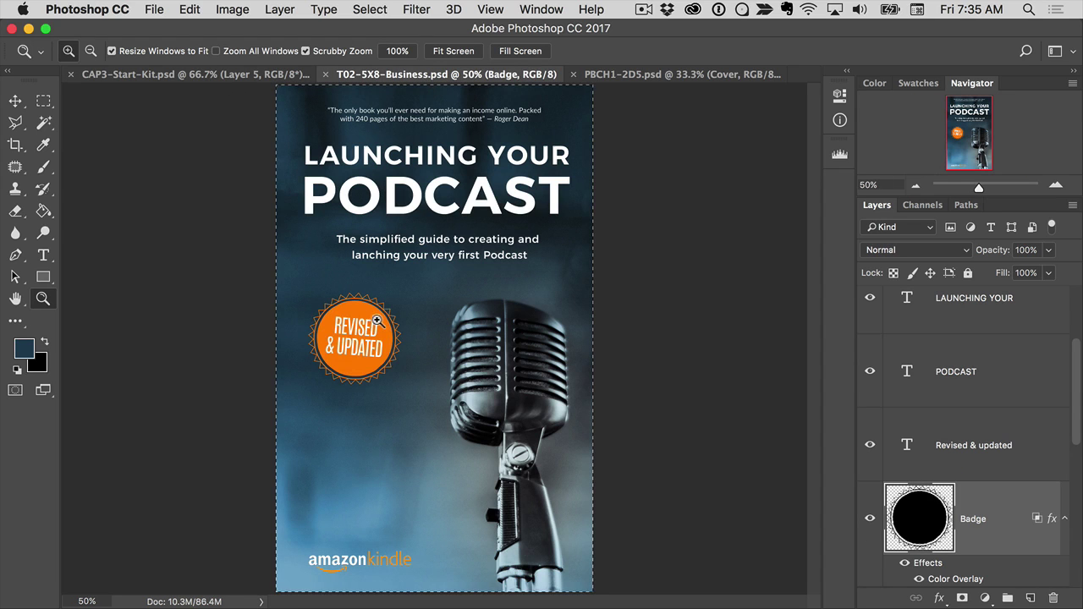
click(368, 8)
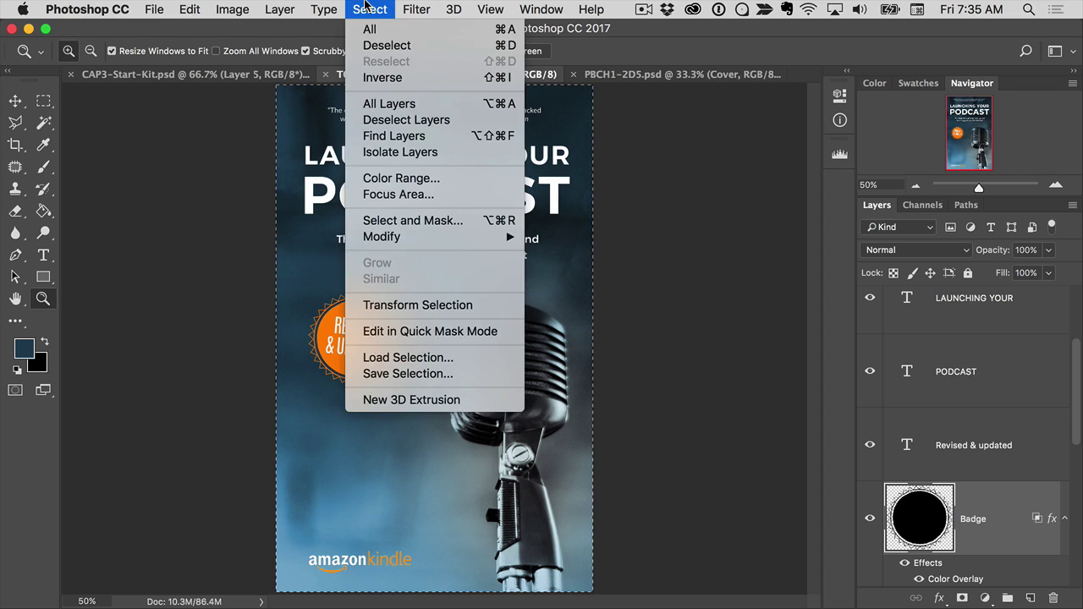
click(371, 45)
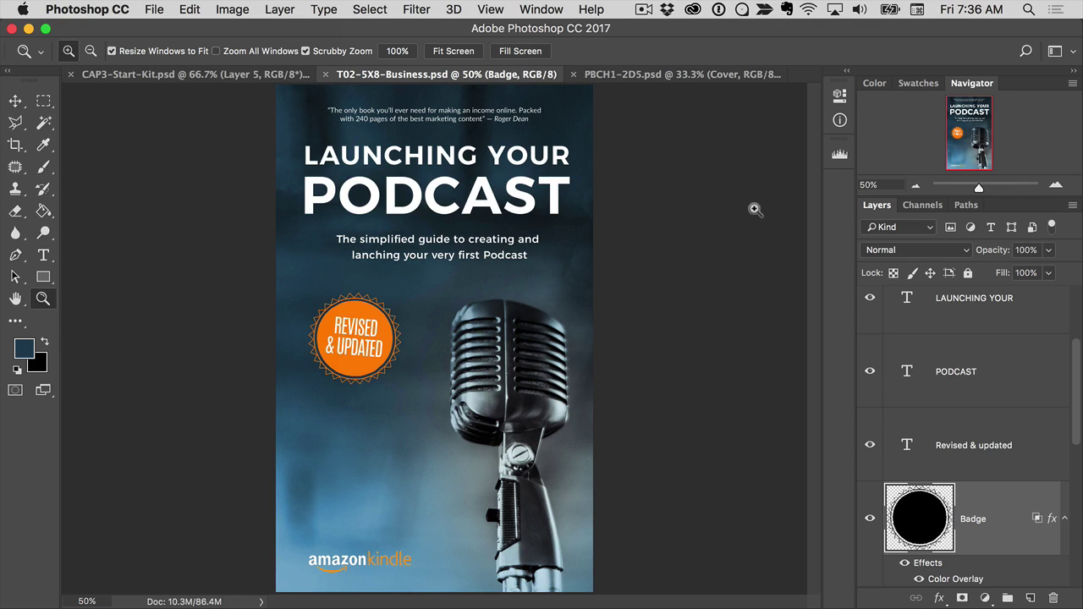
click(684, 76)
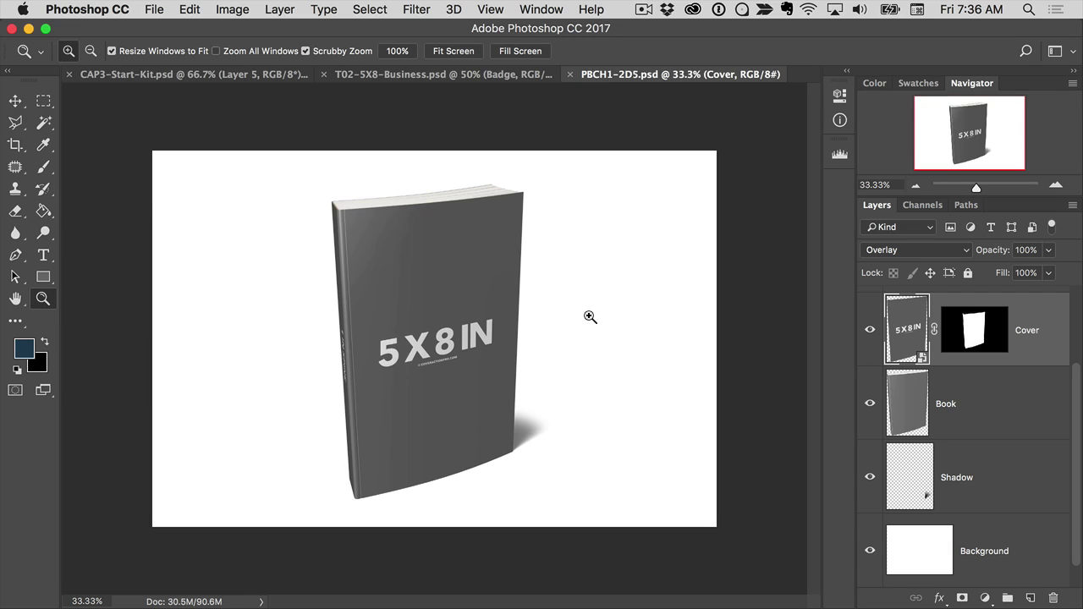
click(459, 76)
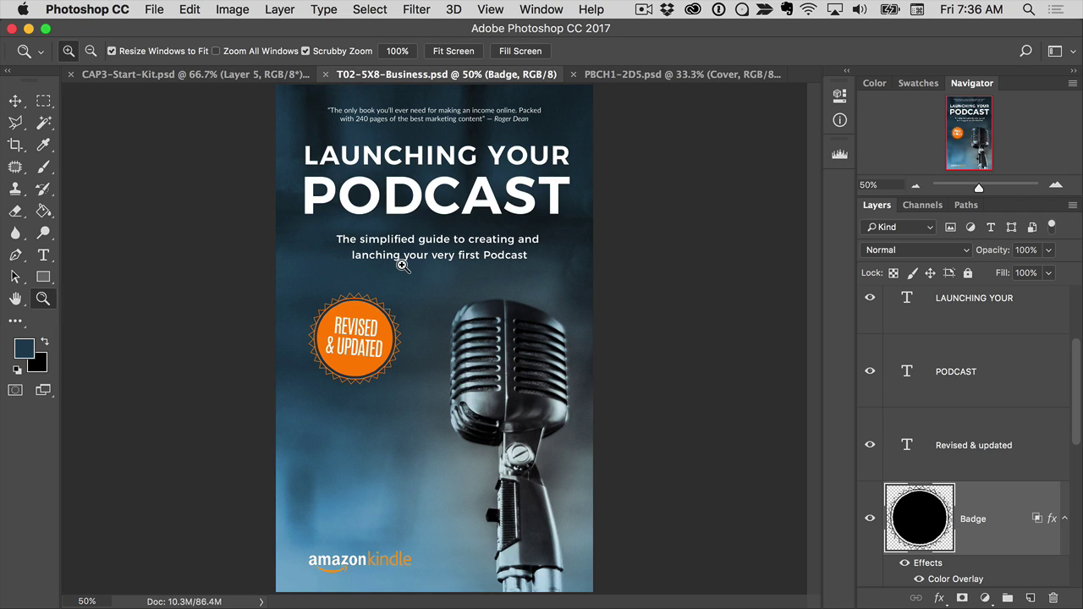
Select All on the podcast cover and use Copy Merged to copy every layer combined.
click(380, 10)
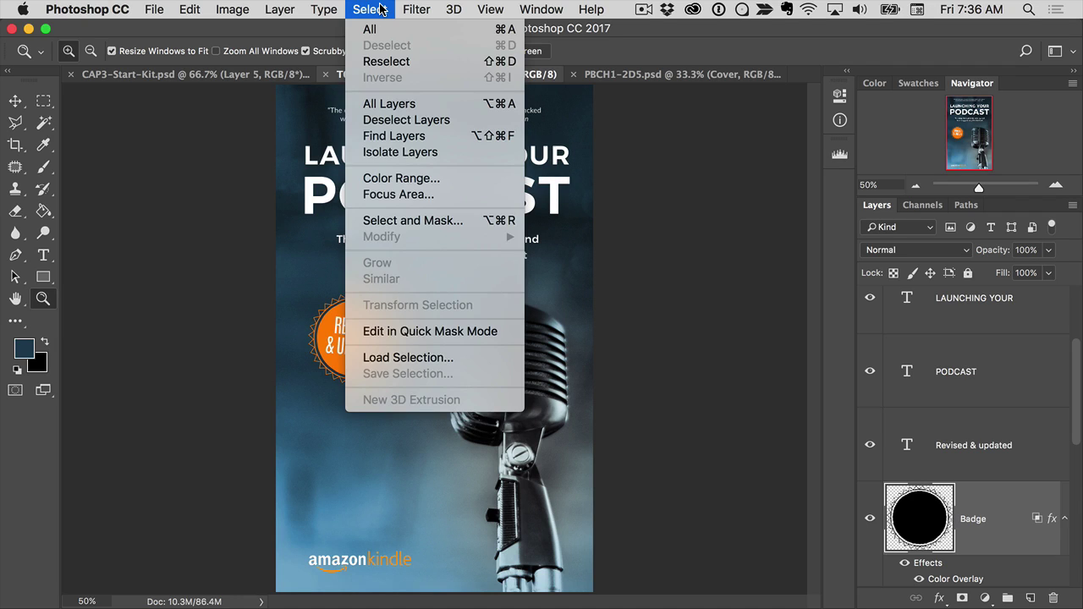
click(374, 28)
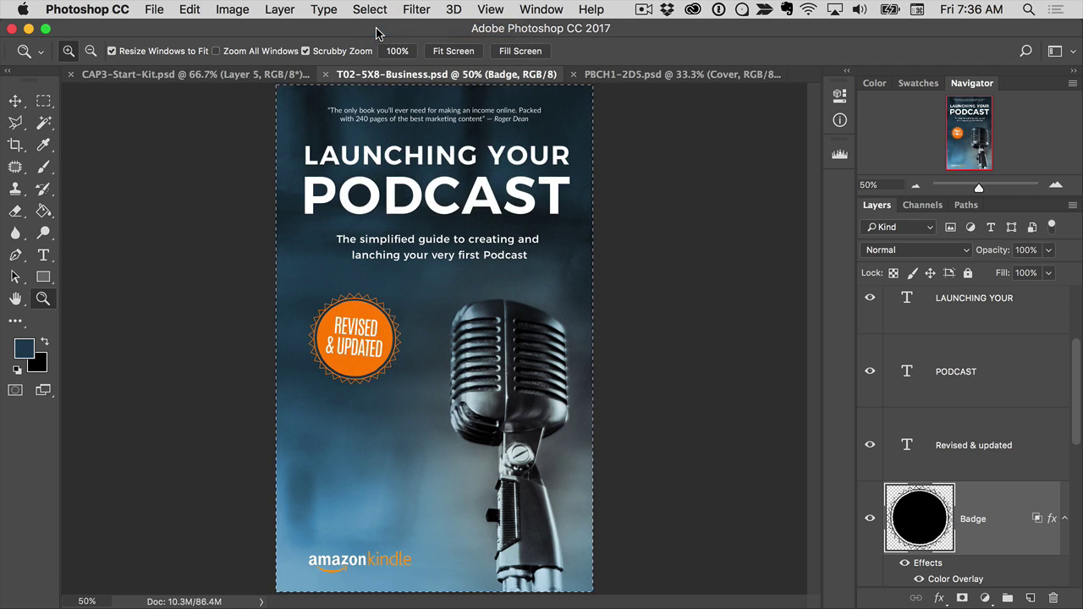
click(191, 9)
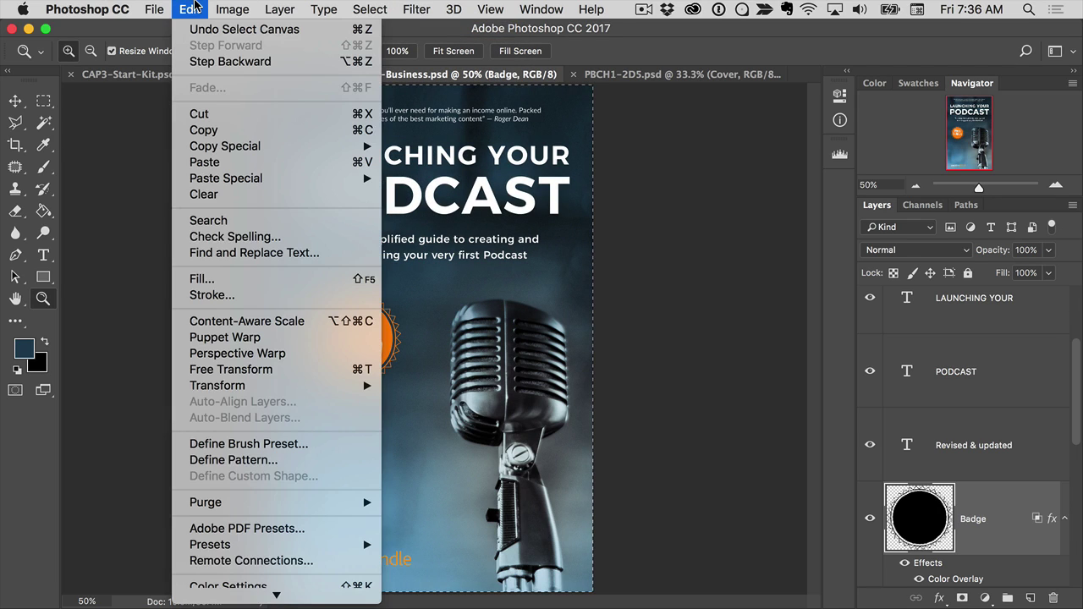
mouse_move(206, 145)
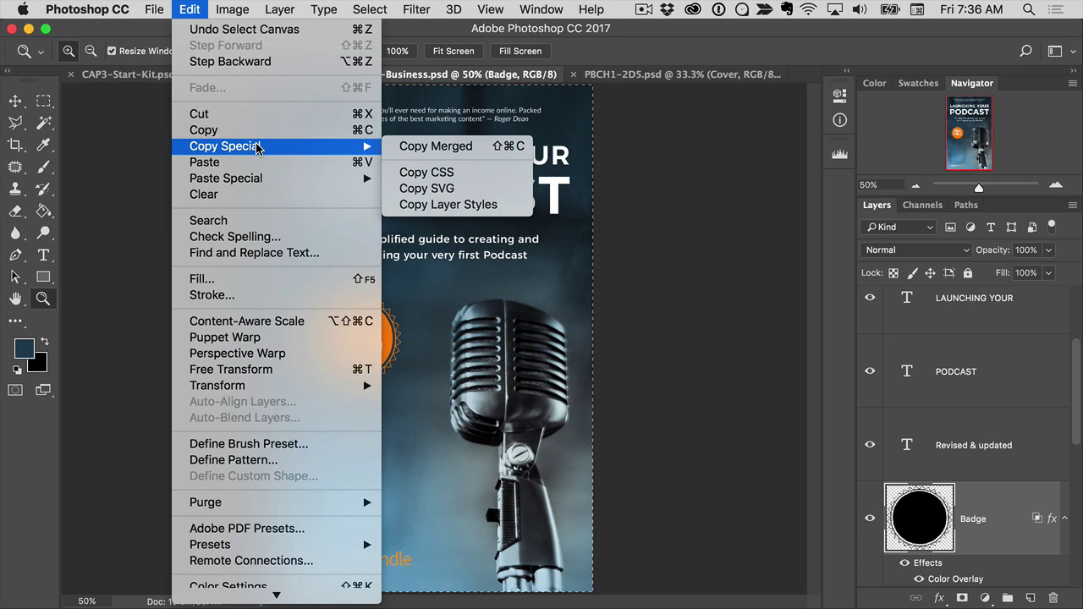
click(416, 148)
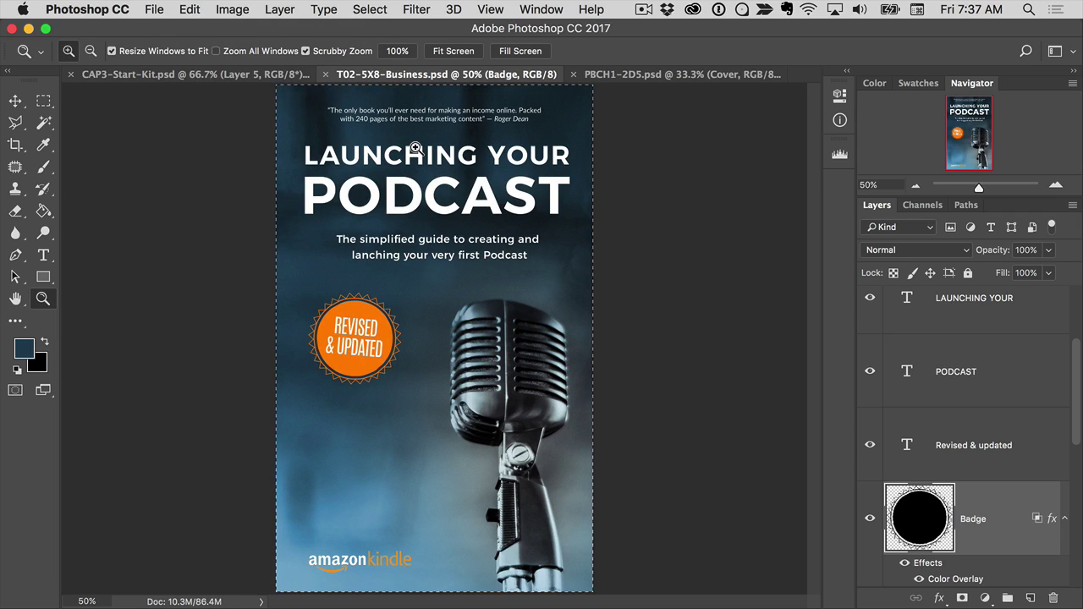
Switch to the PBCH1-2D5.psd document tab.
click(674, 76)
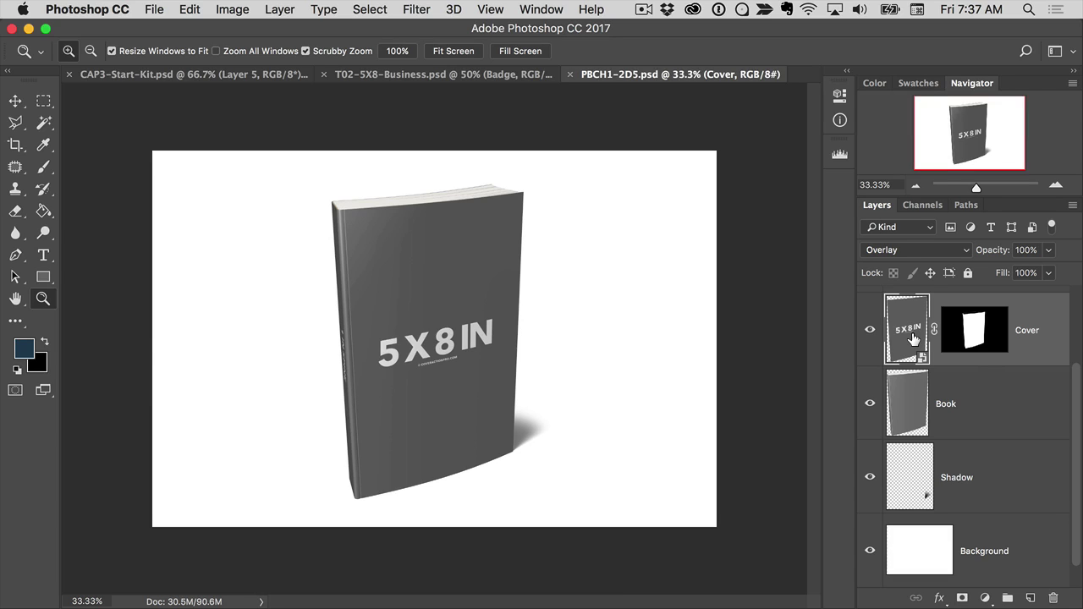
Paste the podcast cover into the Cover smart object, save and close the .psb, then zoom in.
double_click(913, 338)
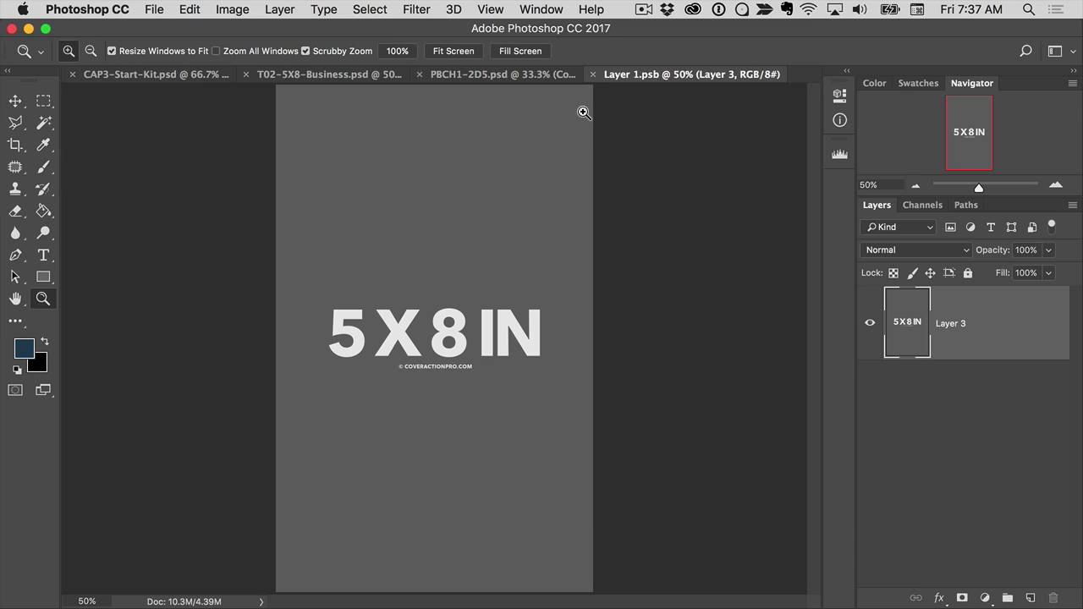
key(super+v)
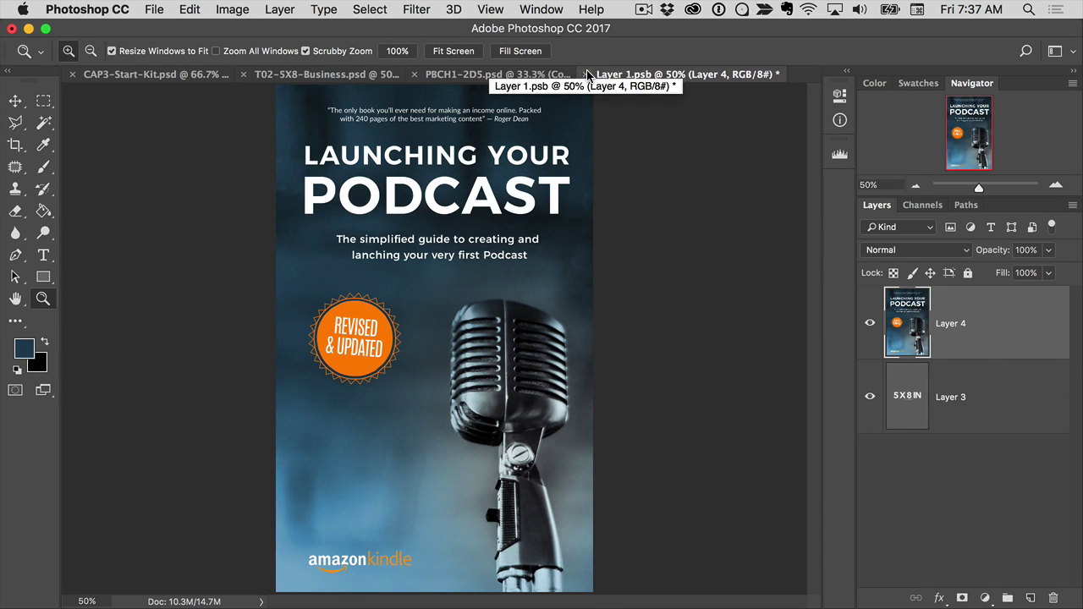
click(585, 74)
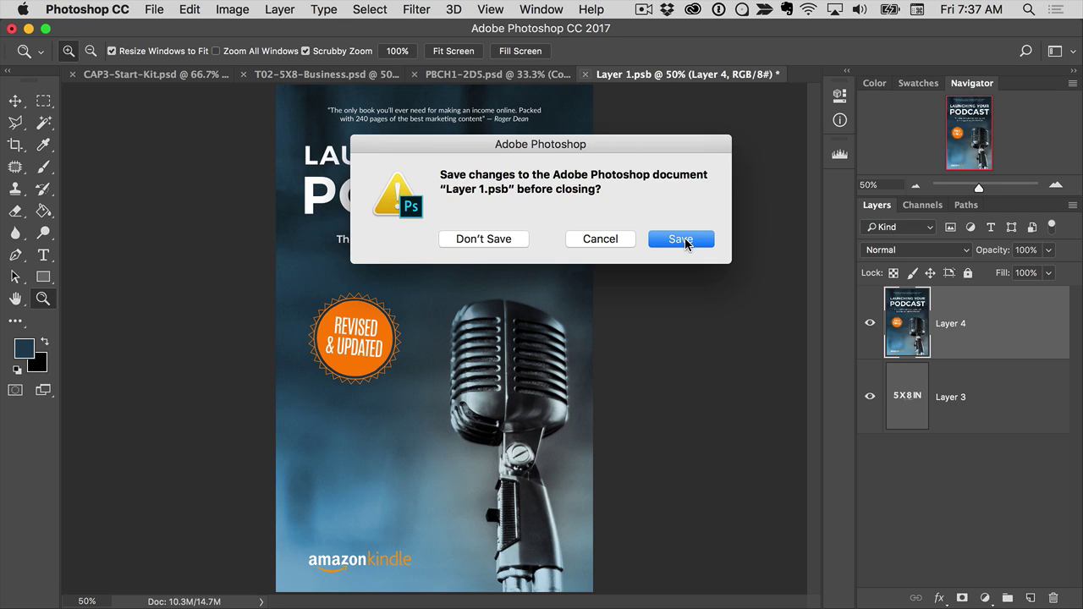
click(686, 239)
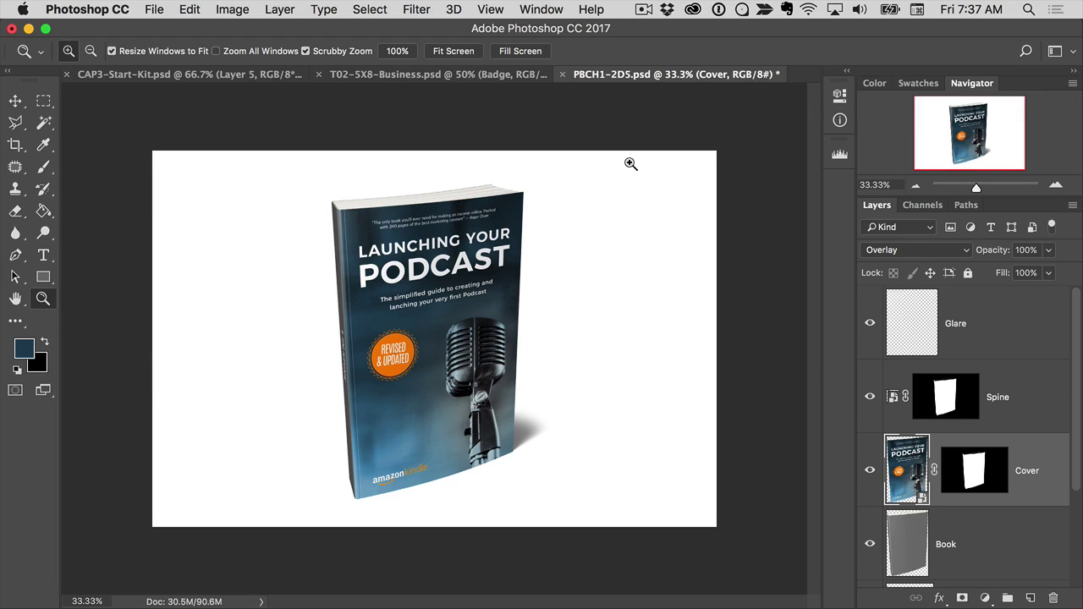
click(339, 378)
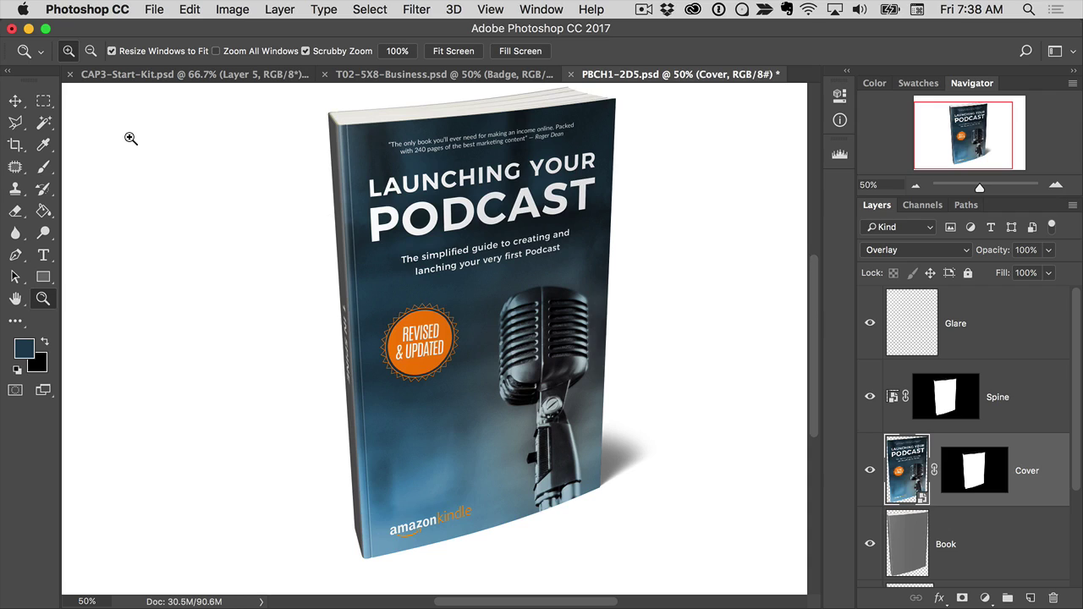
With the Eyedropper, copy the hex code of the cover's dark blue, then select the Spine layer.
click(41, 148)
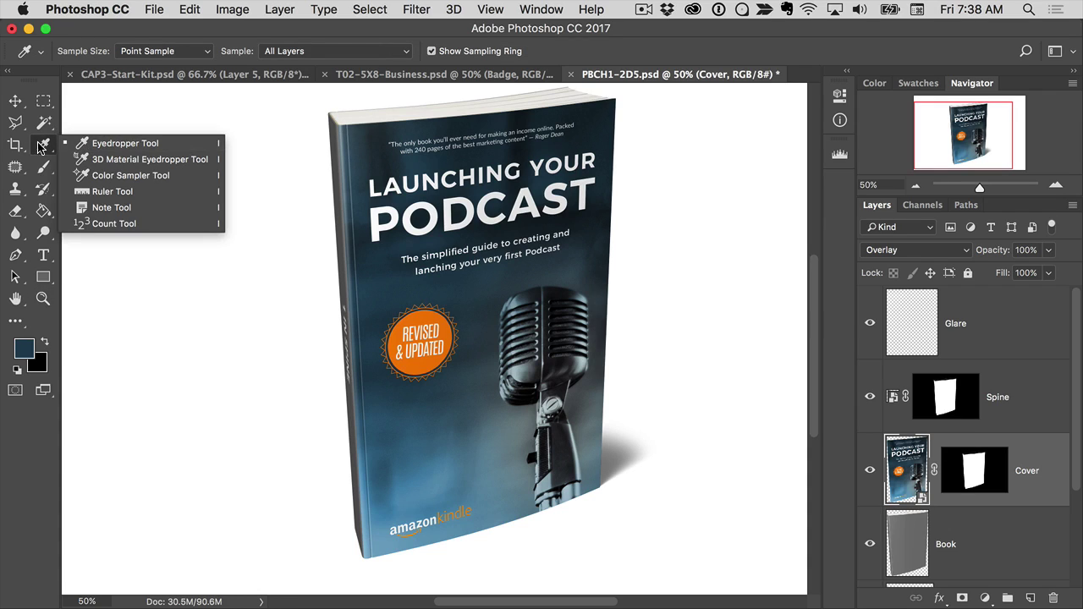
click(42, 148)
click(42, 148)
click(112, 146)
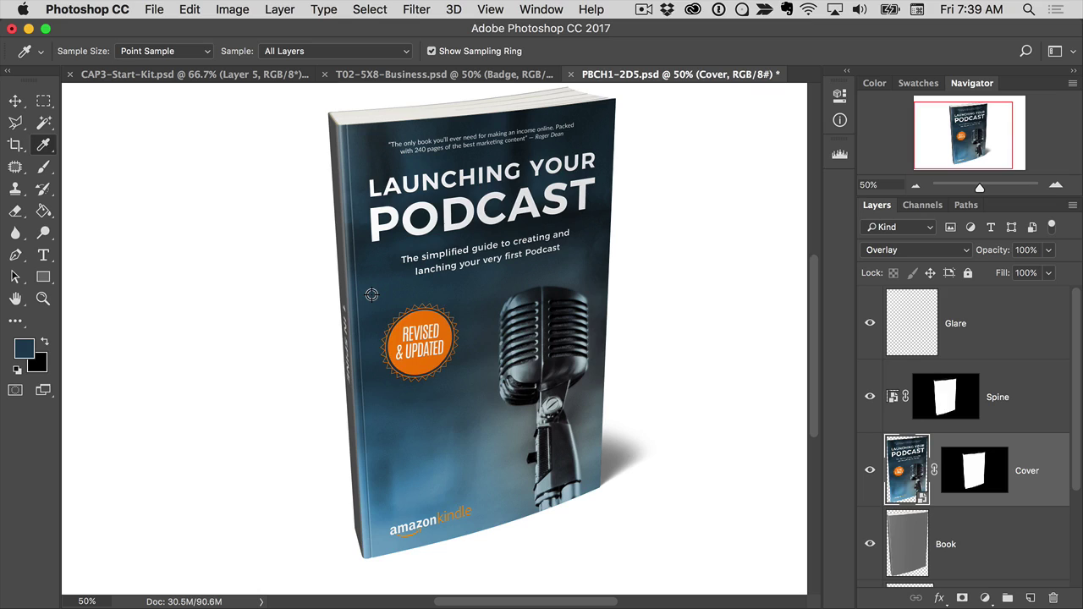
right_click(373, 298)
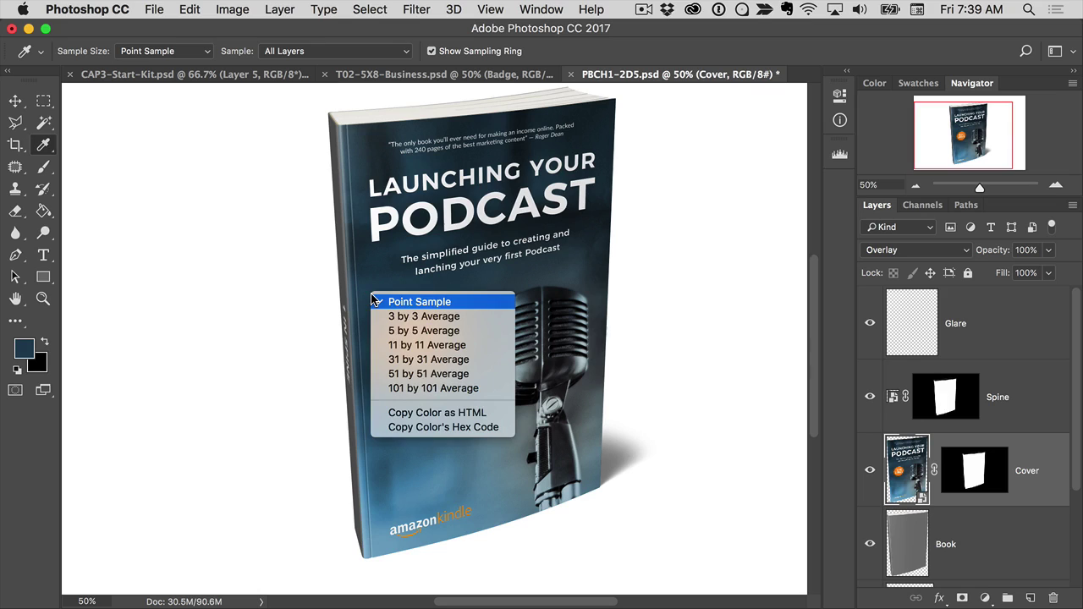
click(435, 427)
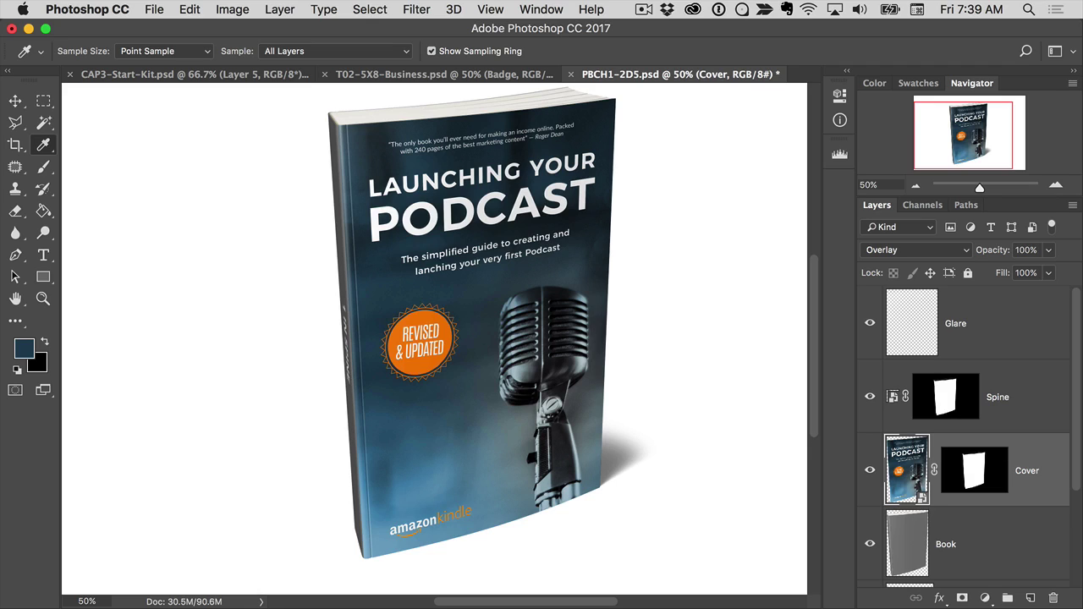
click(1010, 401)
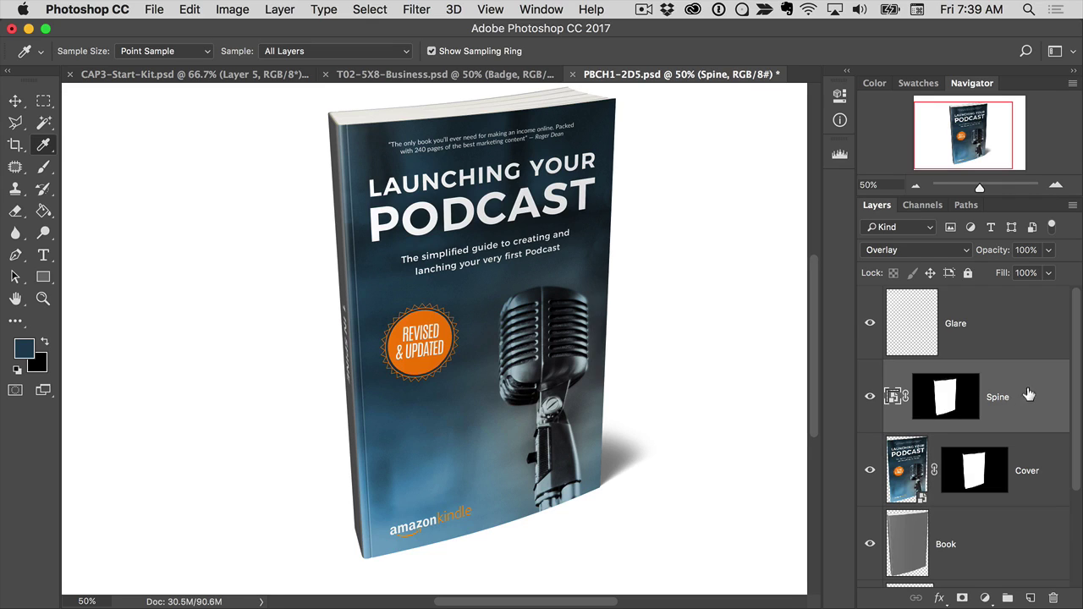
Open the Spine artwork and start a Fill using a custom colour.
double_click(892, 399)
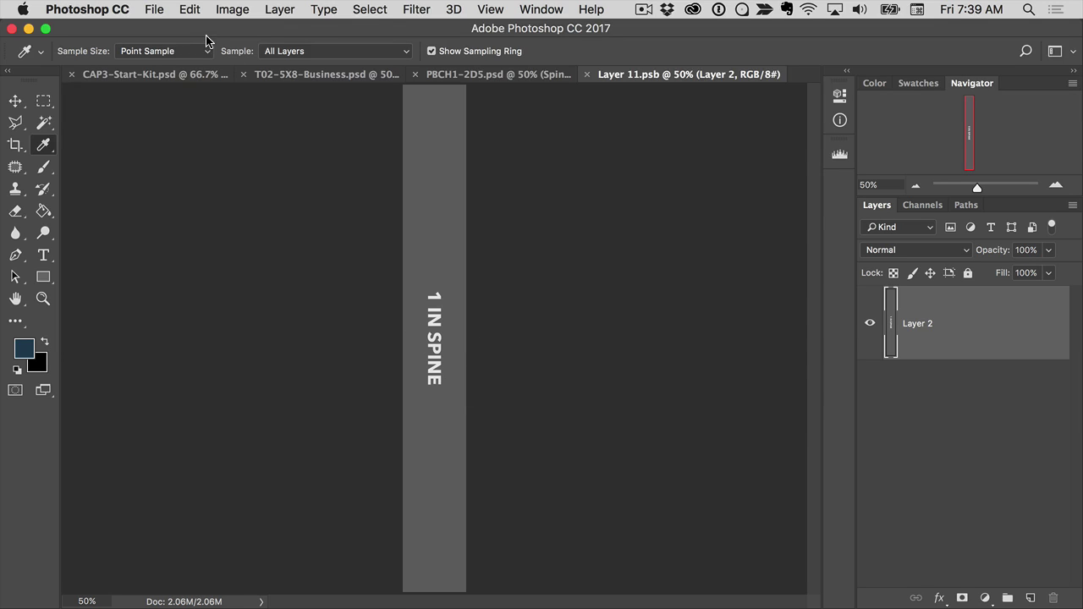
click(191, 10)
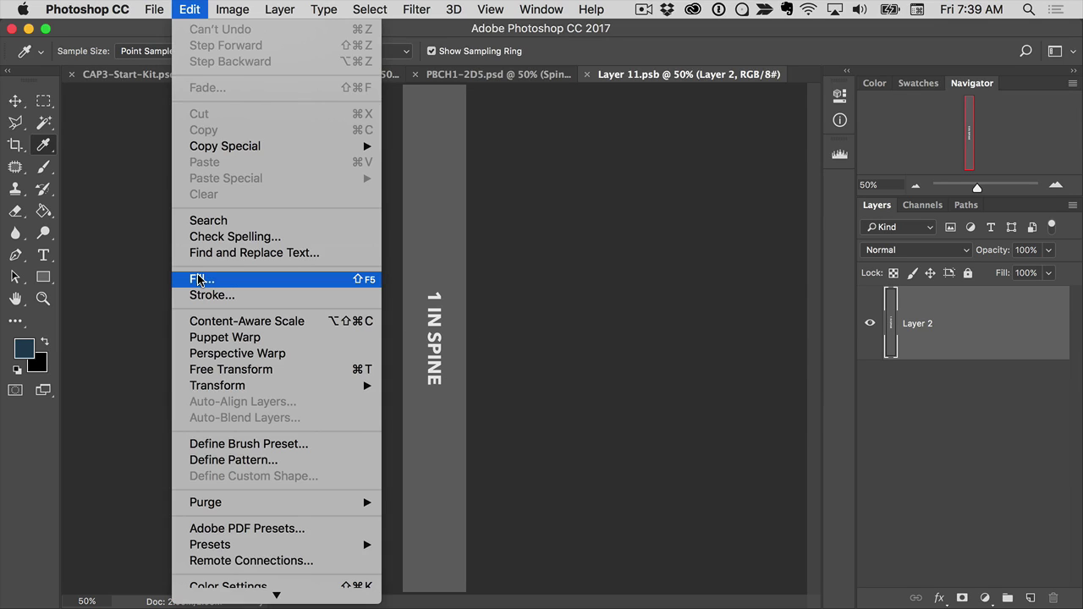
click(241, 280)
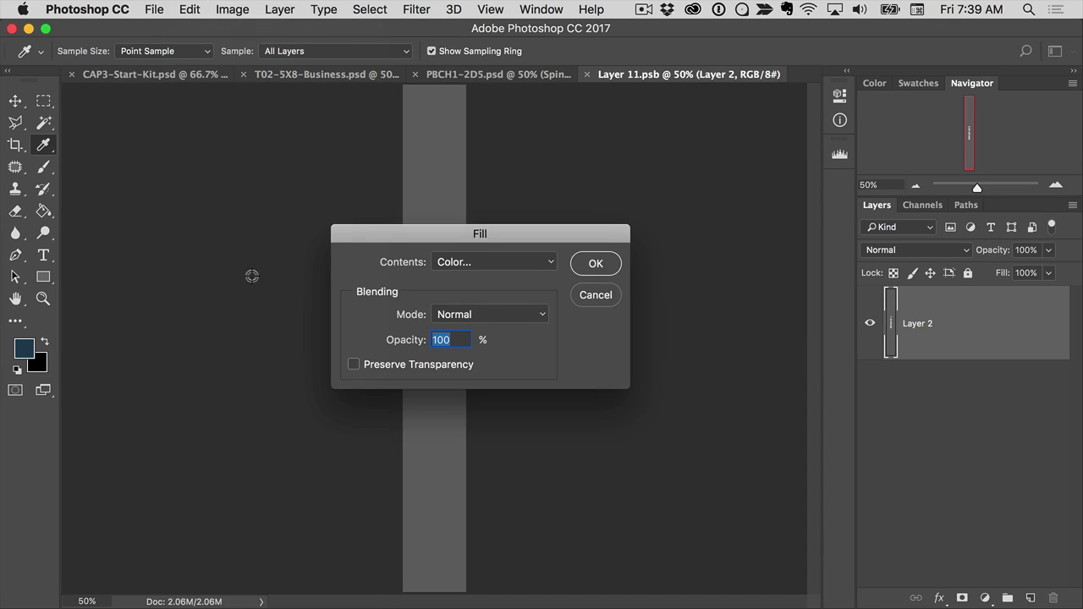
click(506, 260)
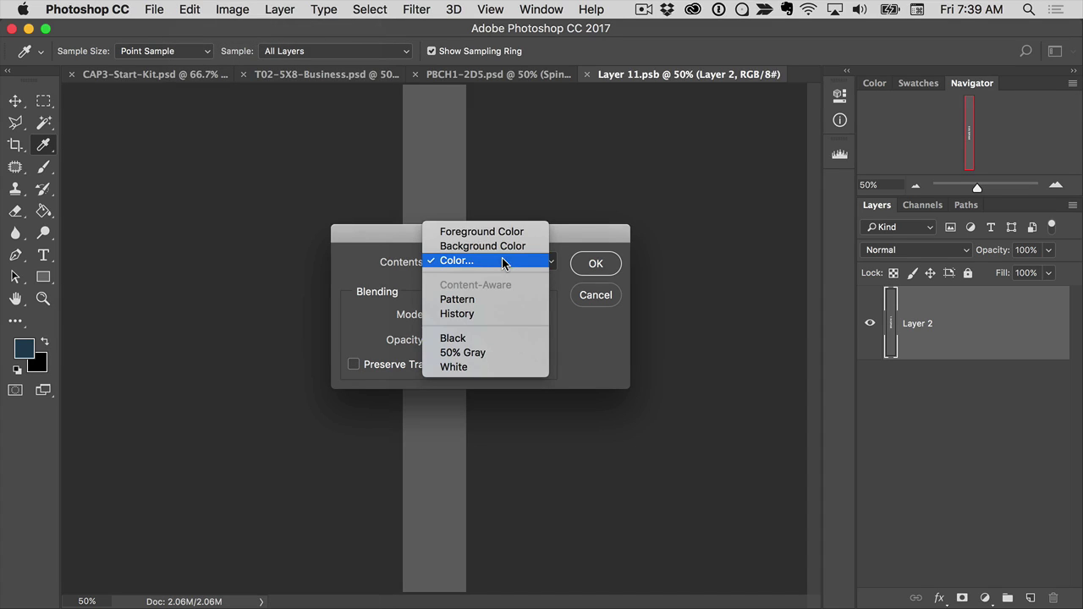
click(466, 261)
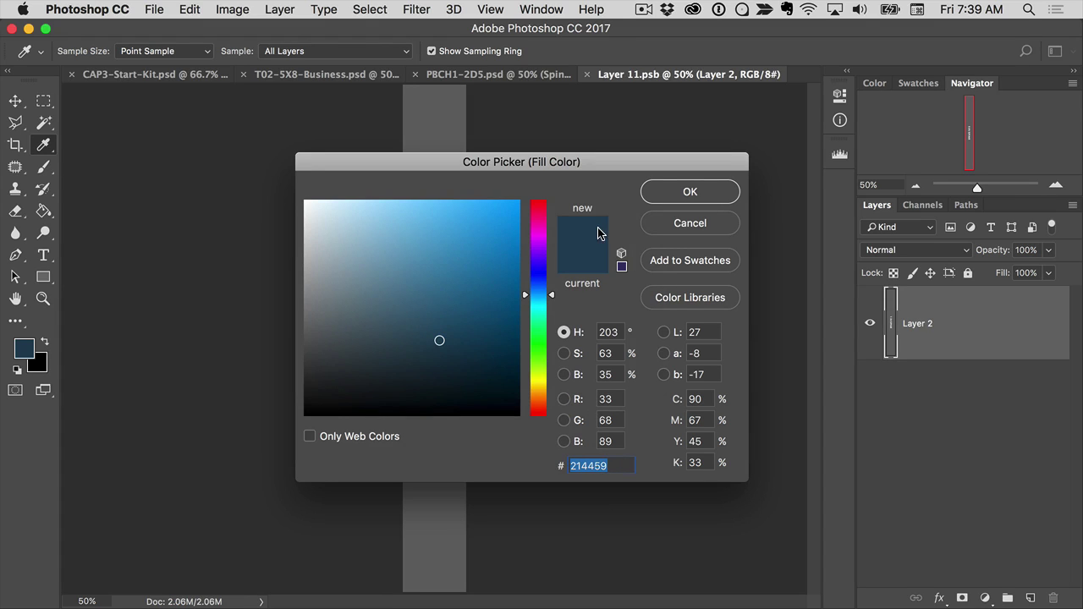
Fill the spine strip with dark blue #214559, then save and close Layer 11.psb.
click(623, 464)
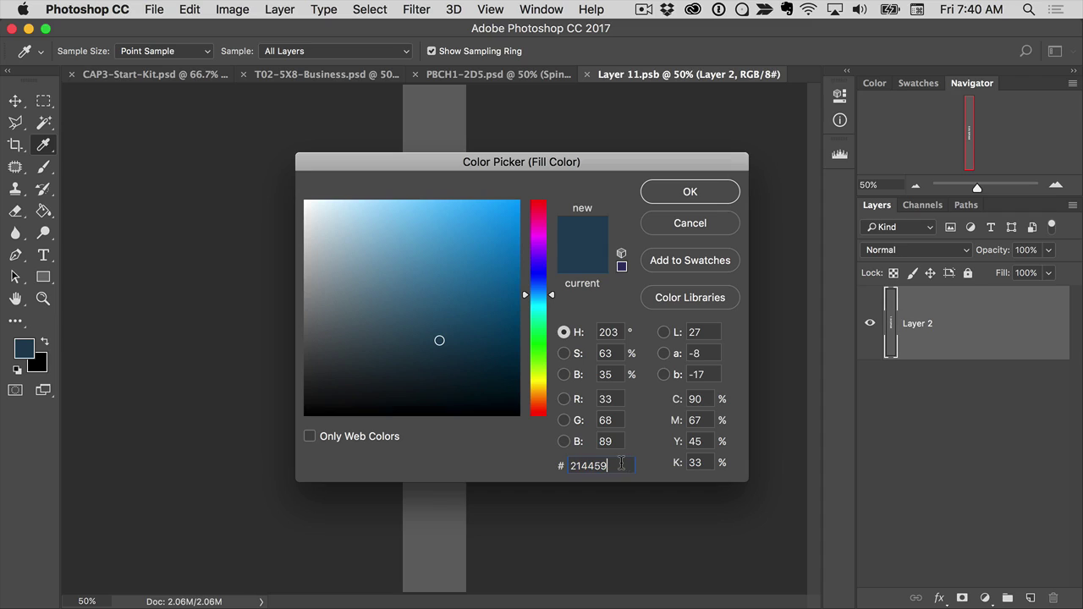
double_click(621, 464)
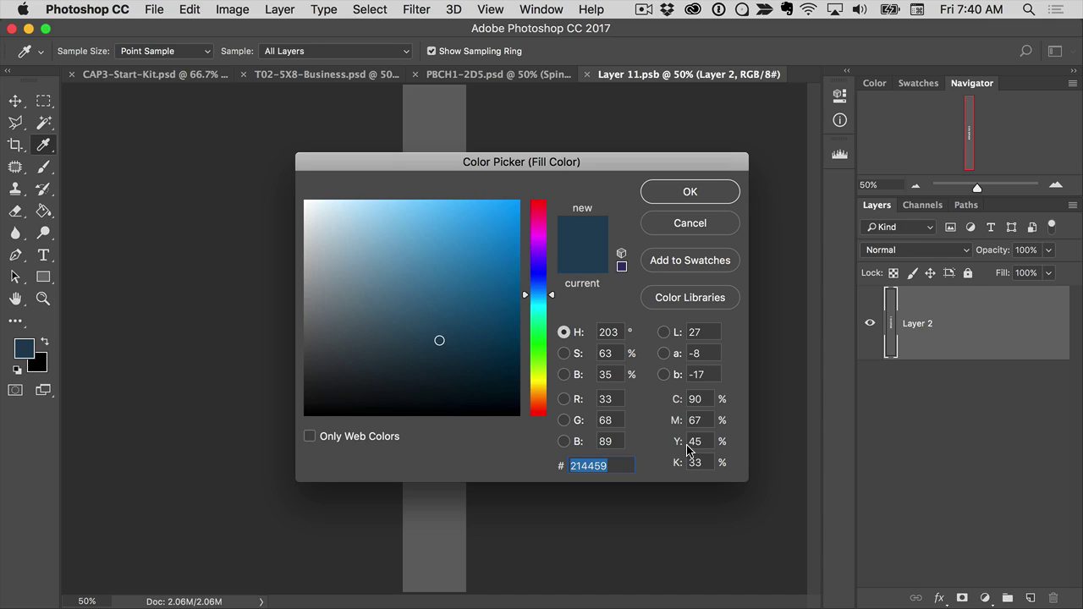
text(214559)
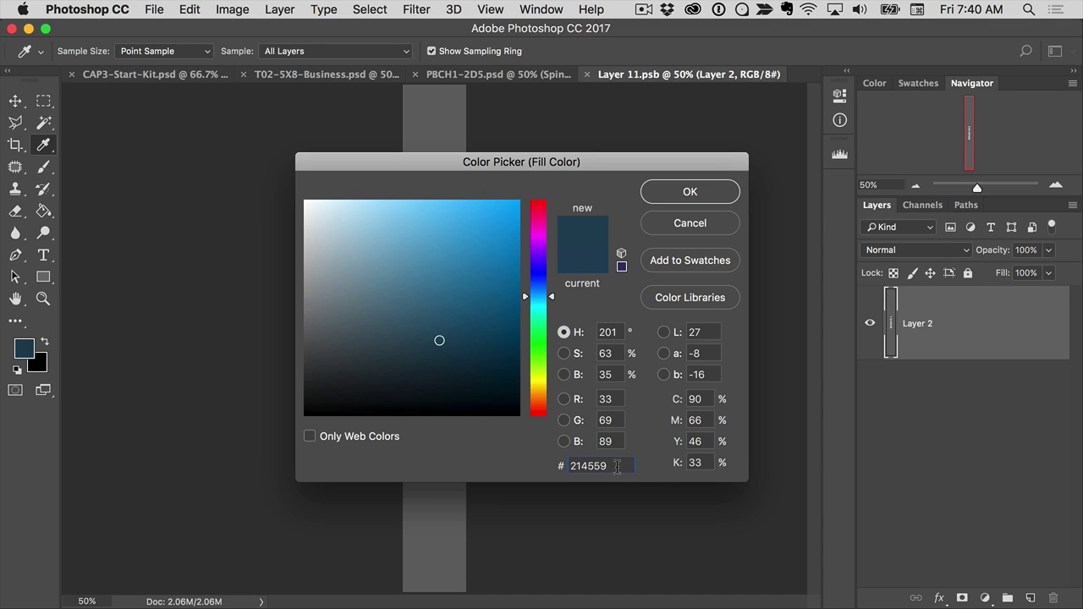
click(705, 192)
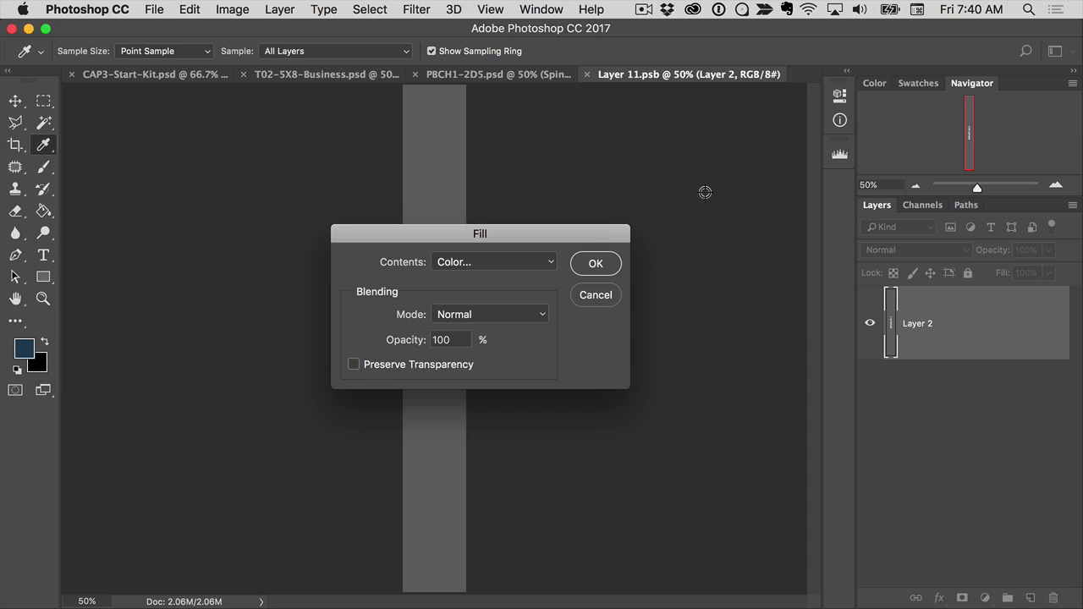
click(606, 262)
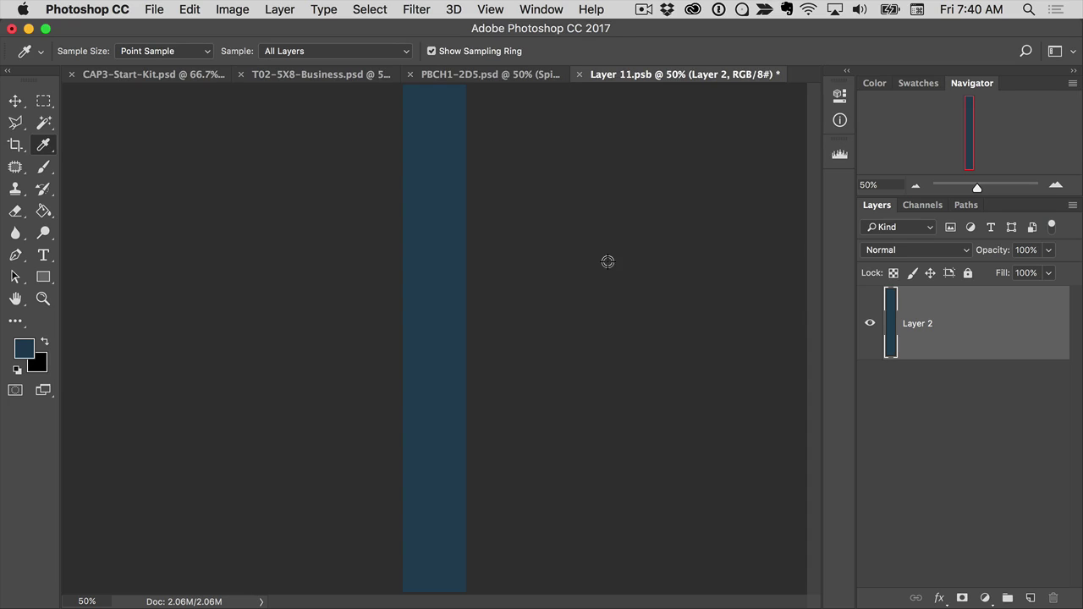
click(581, 76)
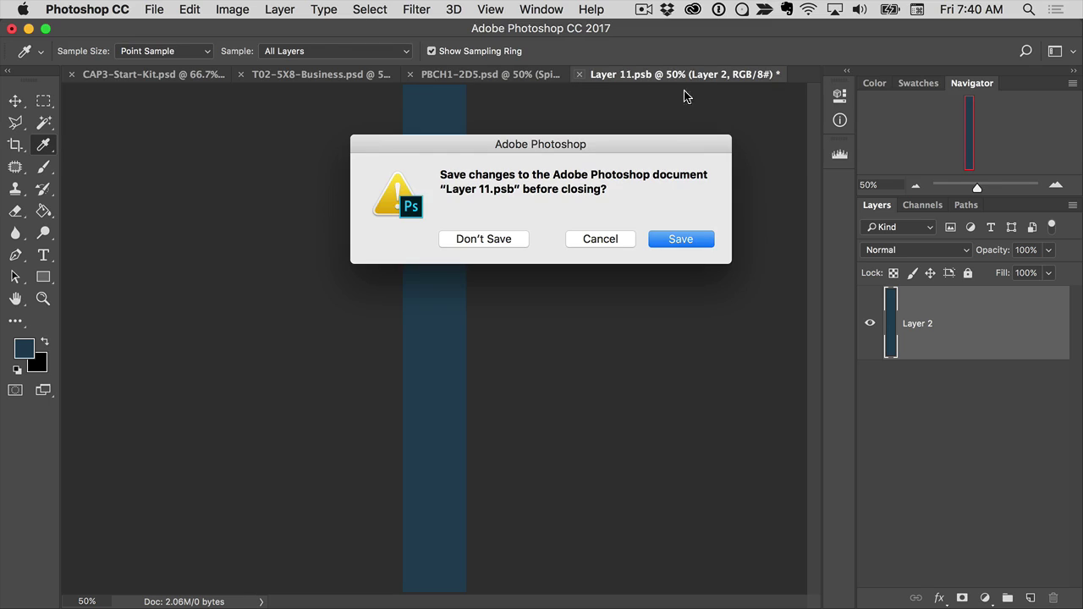
click(690, 243)
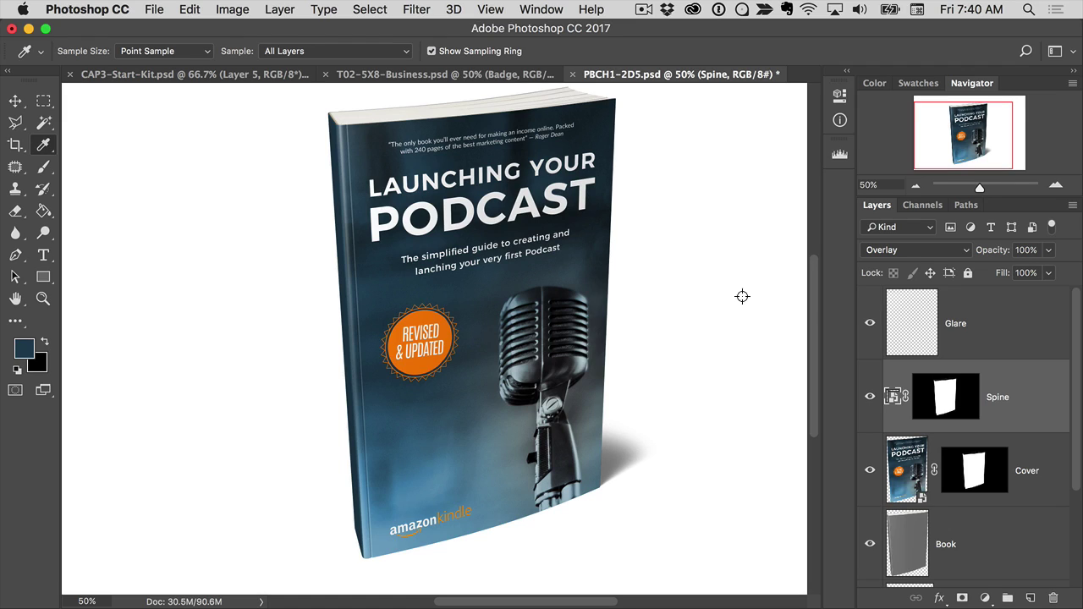
Raise the Glare layer's opacity to 100%.
click(984, 323)
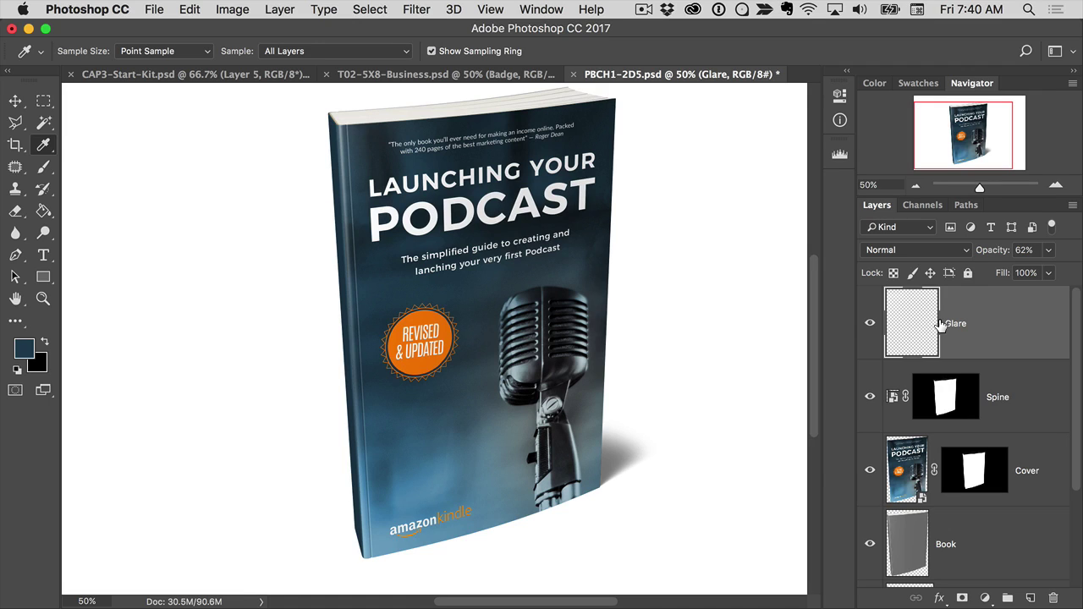
click(1048, 250)
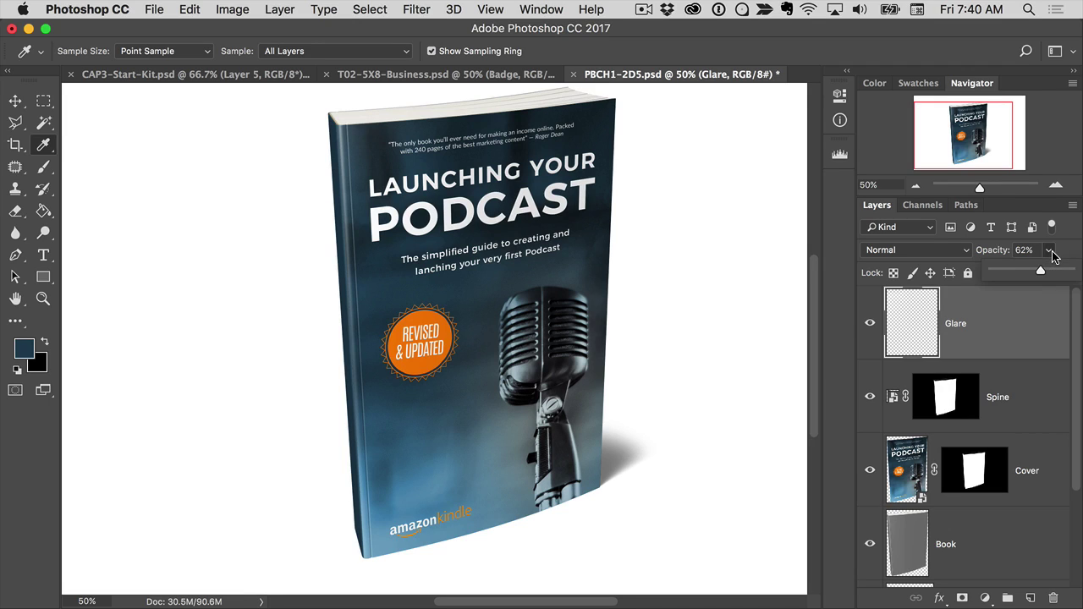
drag(1040, 273, 1058, 272)
click(953, 309)
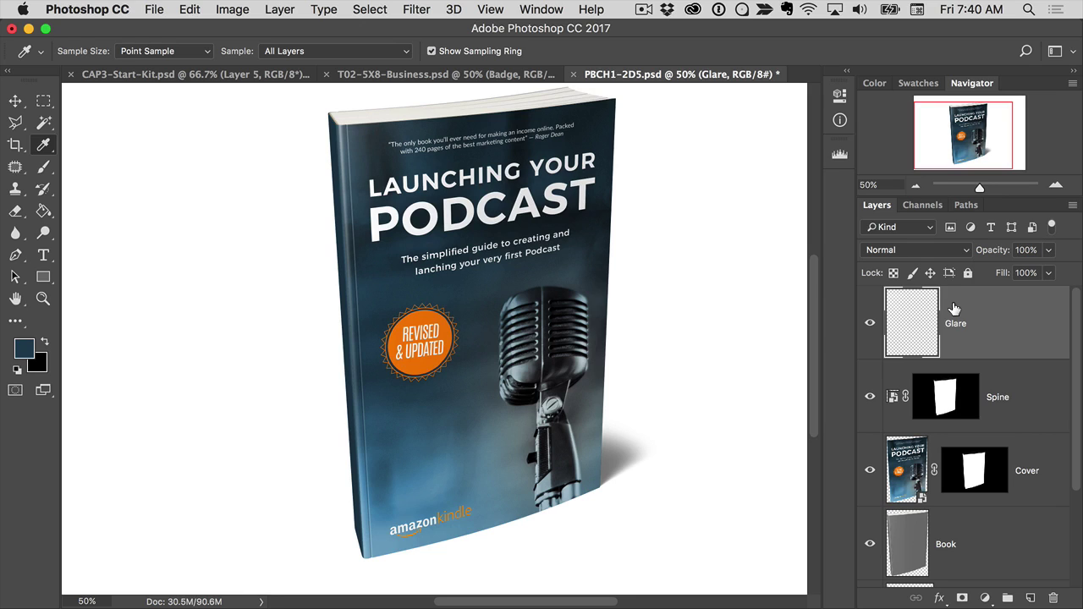
Hide and re-show the Glare layer to compare the book cover.
click(870, 322)
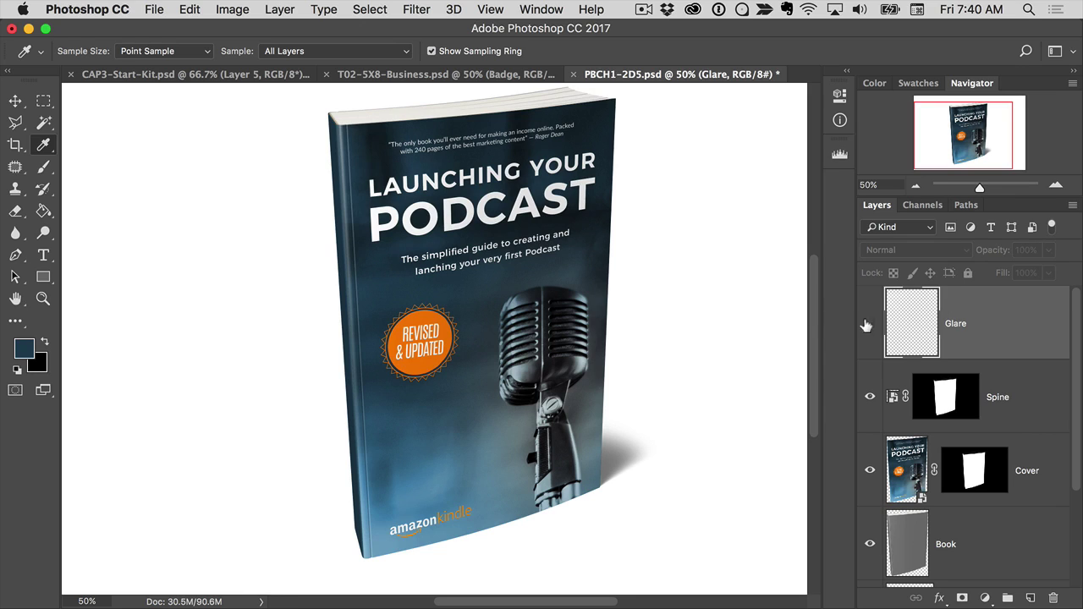
click(15, 100)
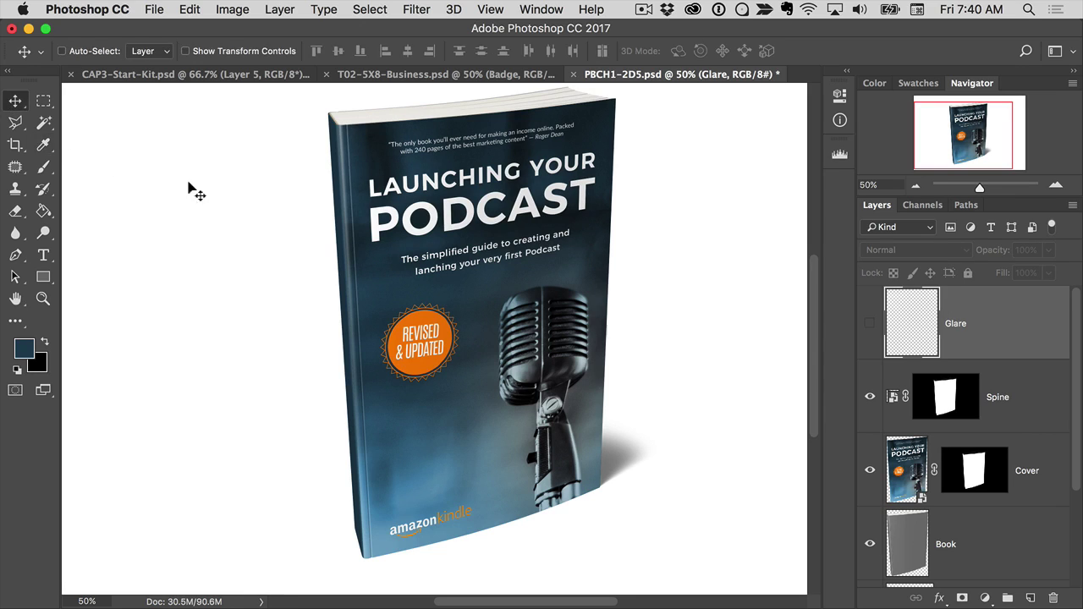
click(872, 328)
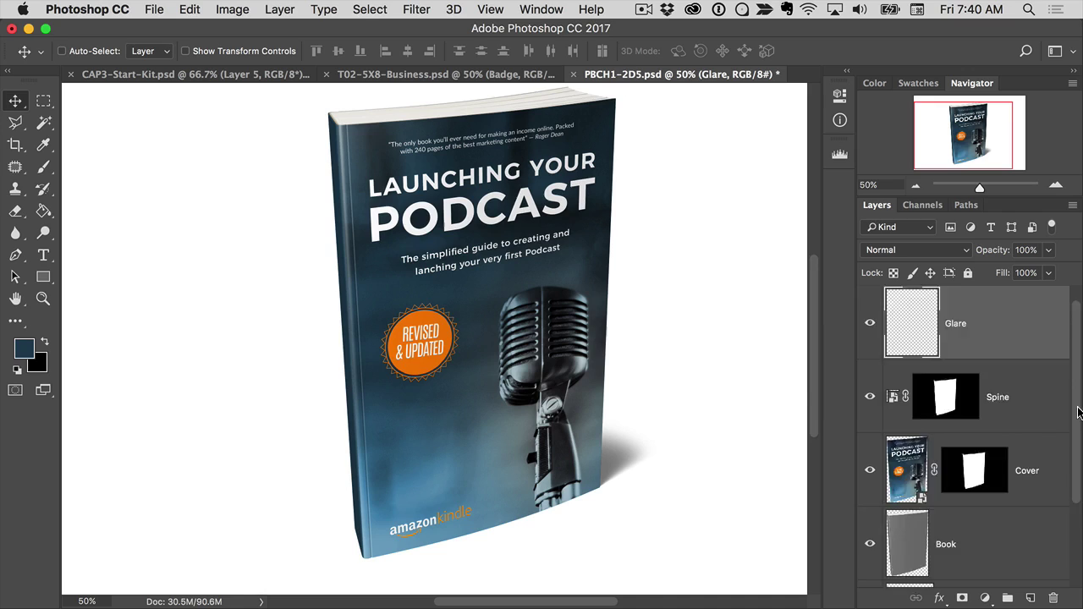
scroll(1067, 497, down, 3)
Set the Shadow layer to 74% opacity and toggle its visibility to compare.
click(1013, 480)
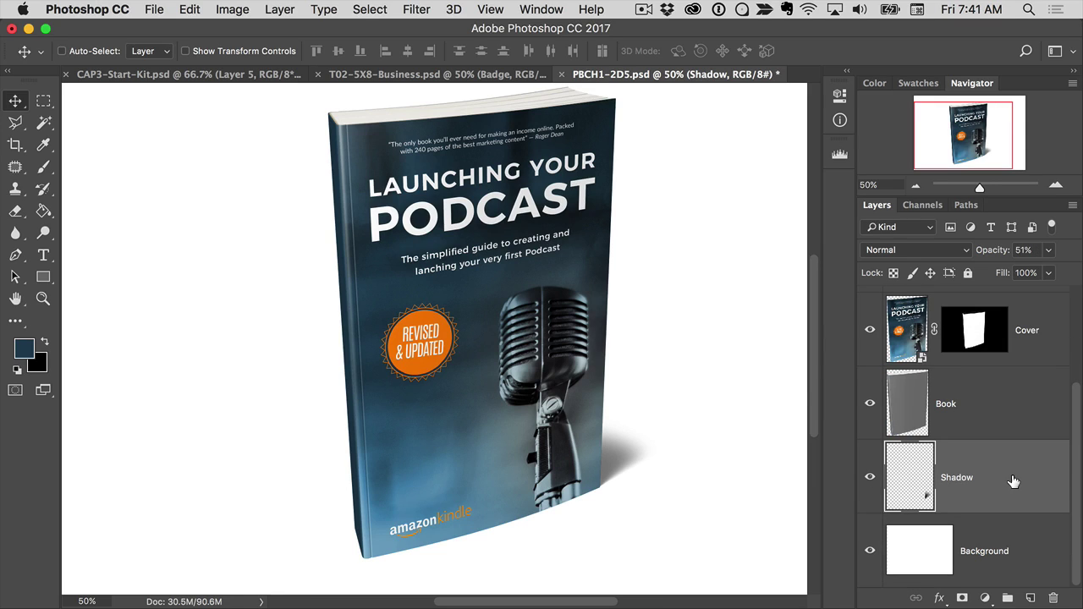
click(1047, 250)
mouse_move(1030, 271)
mouse_down()
mouse_move(1002, 275)
mouse_move(1070, 276)
mouse_move(1024, 272)
mouse_move(1049, 272)
mouse_up()
click(986, 478)
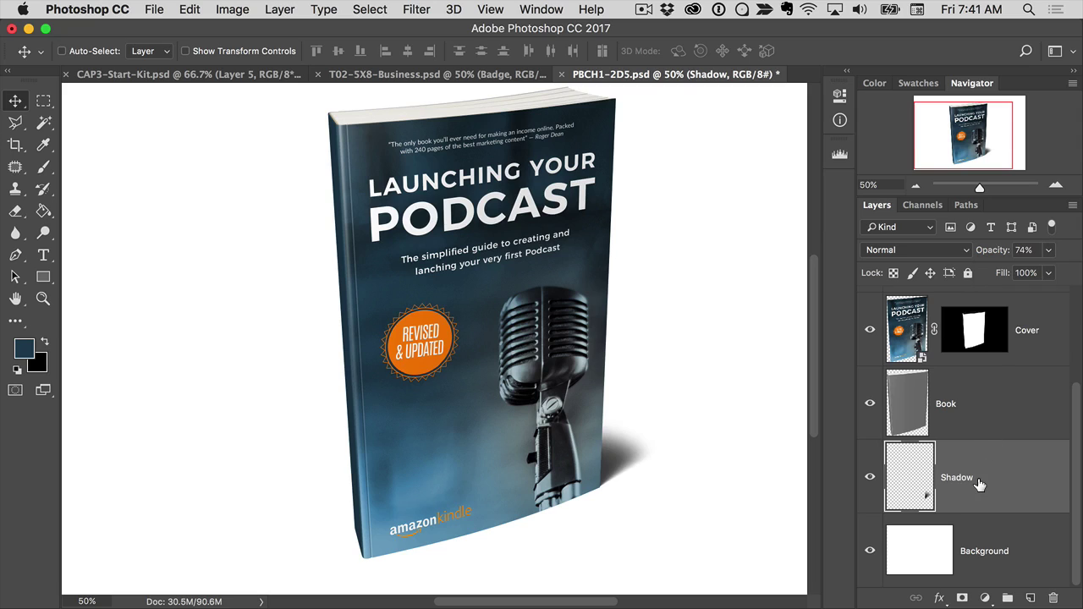
click(872, 480)
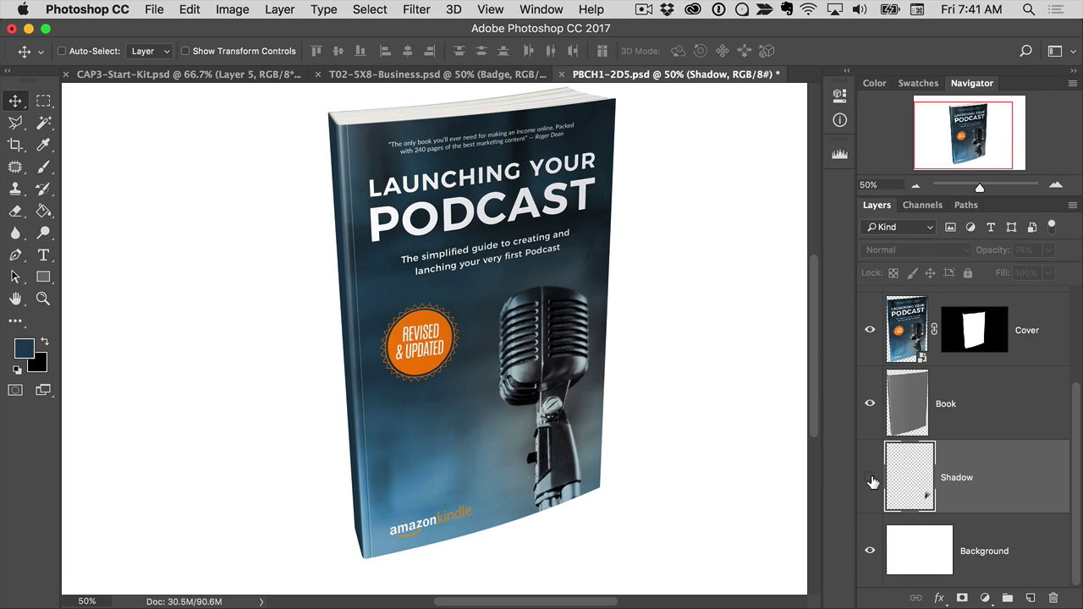
click(870, 479)
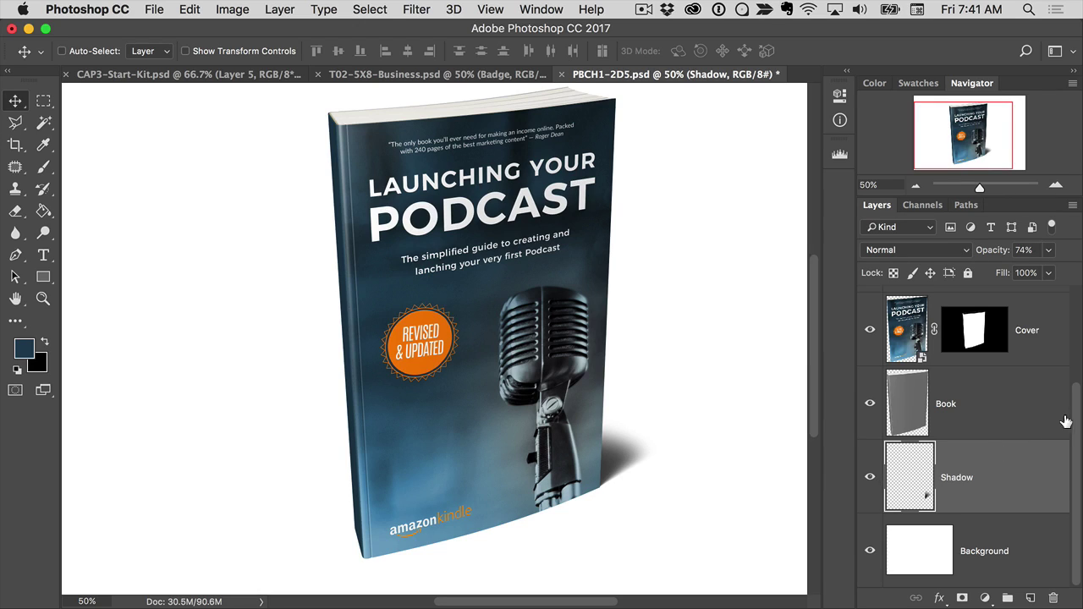
drag(1075, 414, 1066, 298)
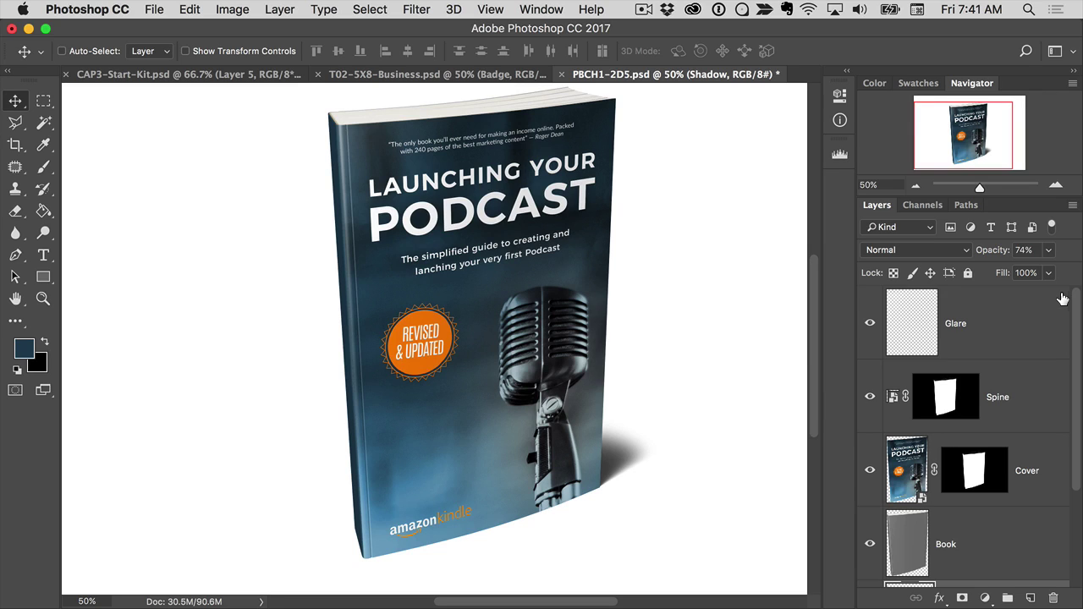
Duplicate the Glare layer into a Glare copy above it, then close the book mockup.
click(1023, 314)
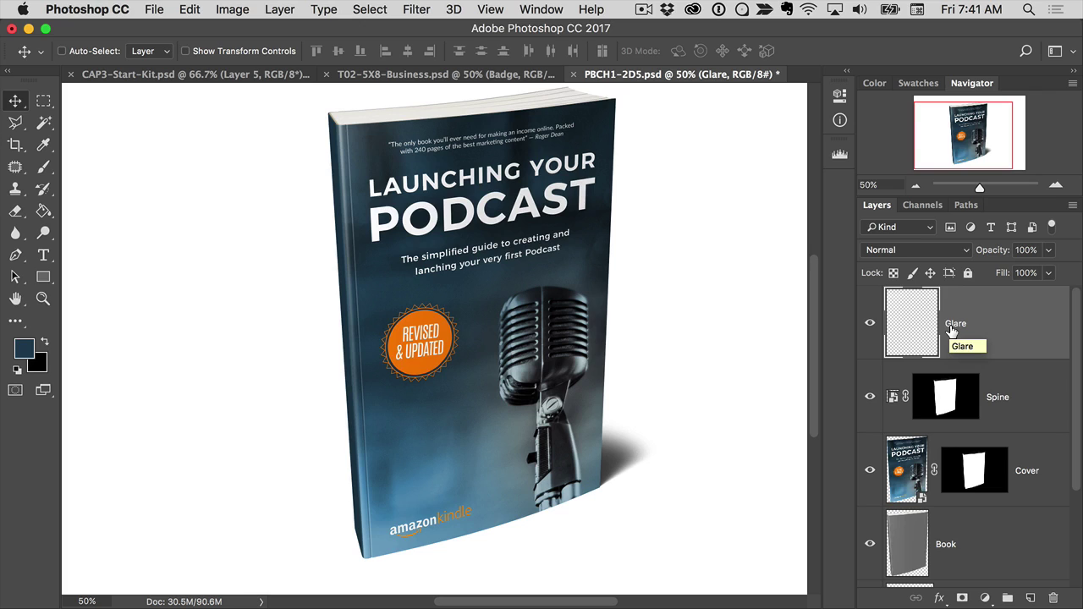
drag(910, 330, 1032, 598)
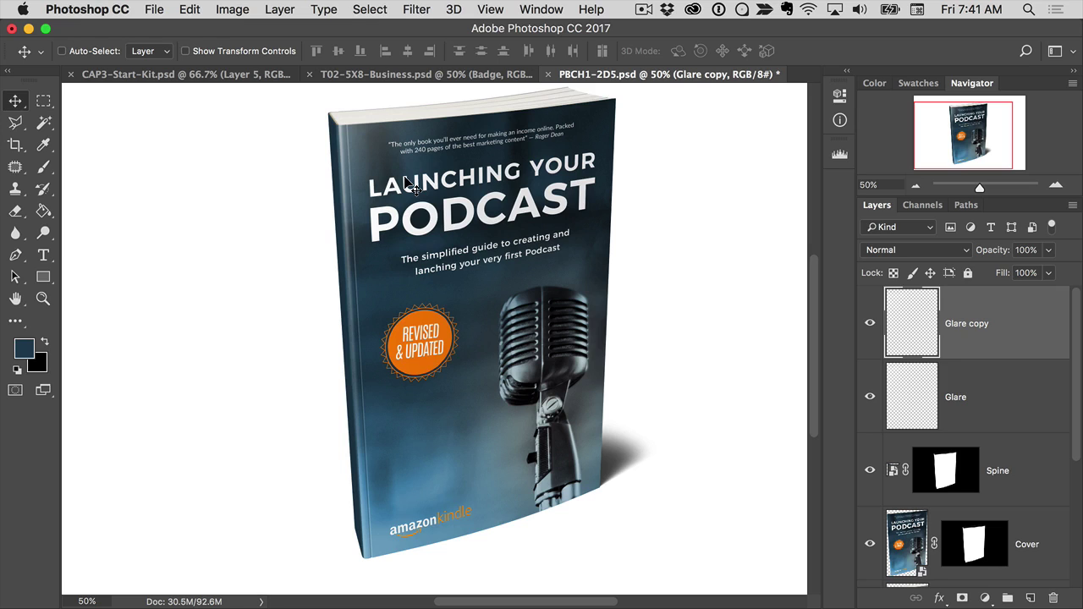
click(547, 75)
Discard the book mockup's changes and right-click SC2D35.psd in the CAP3-Starter-Kit folder.
click(483, 240)
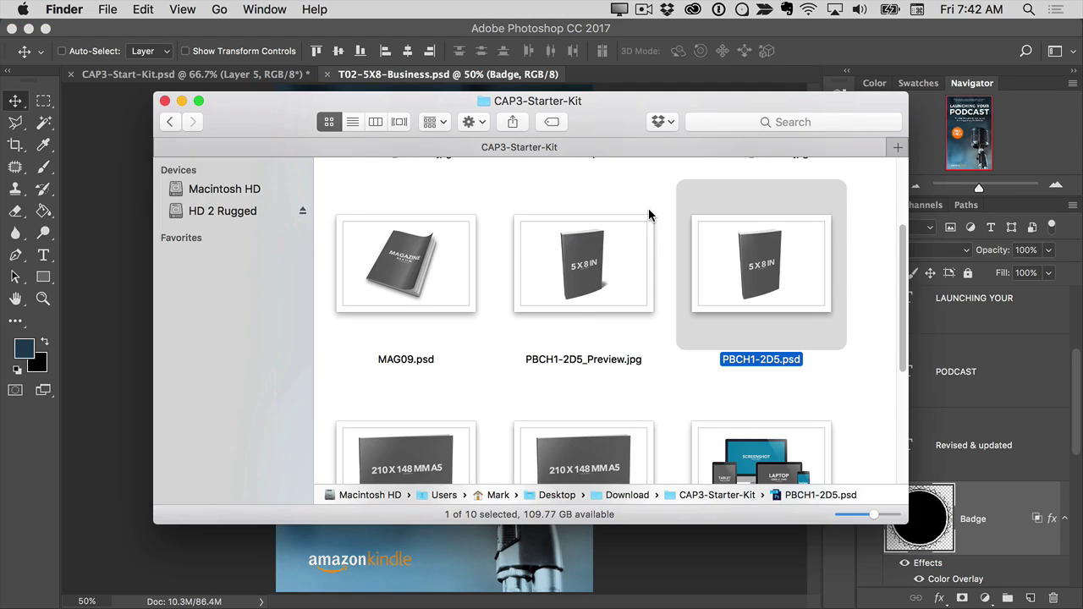
click(871, 217)
drag(903, 232, 909, 306)
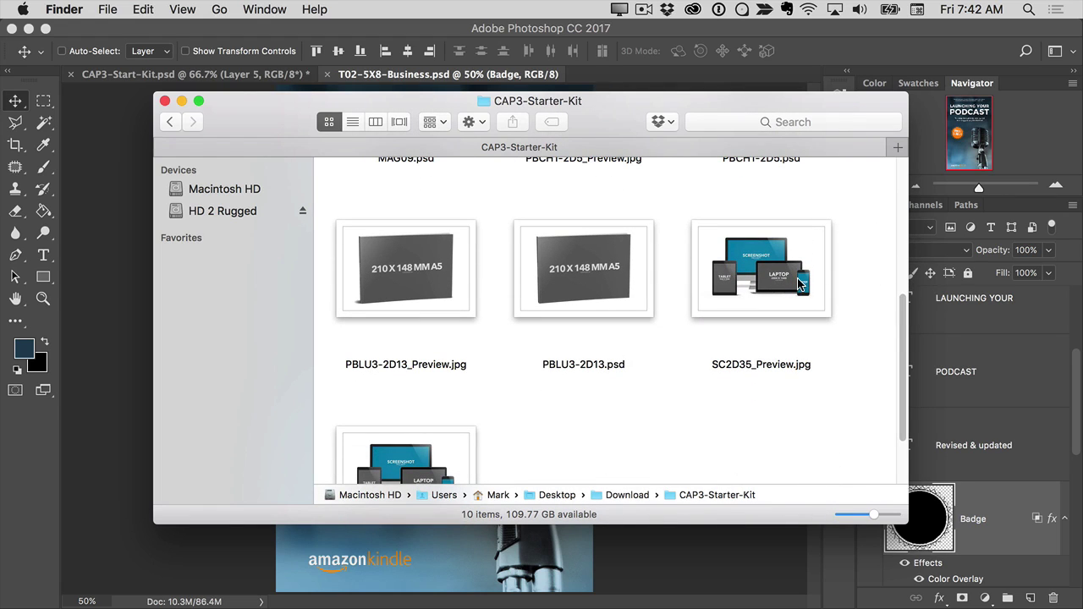
drag(900, 315, 901, 355)
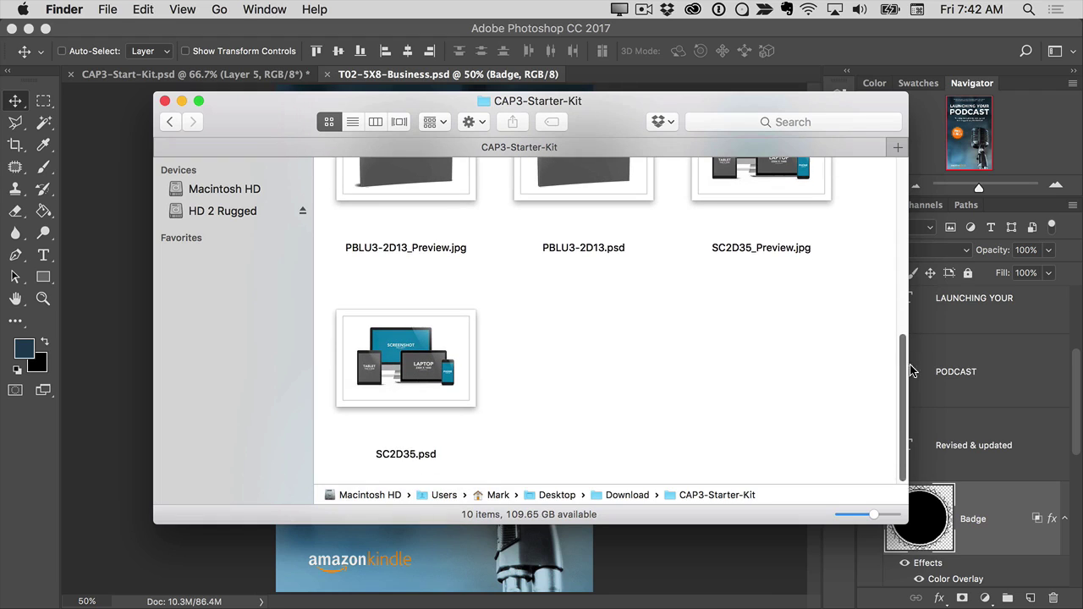
click(417, 349)
right_click(417, 349)
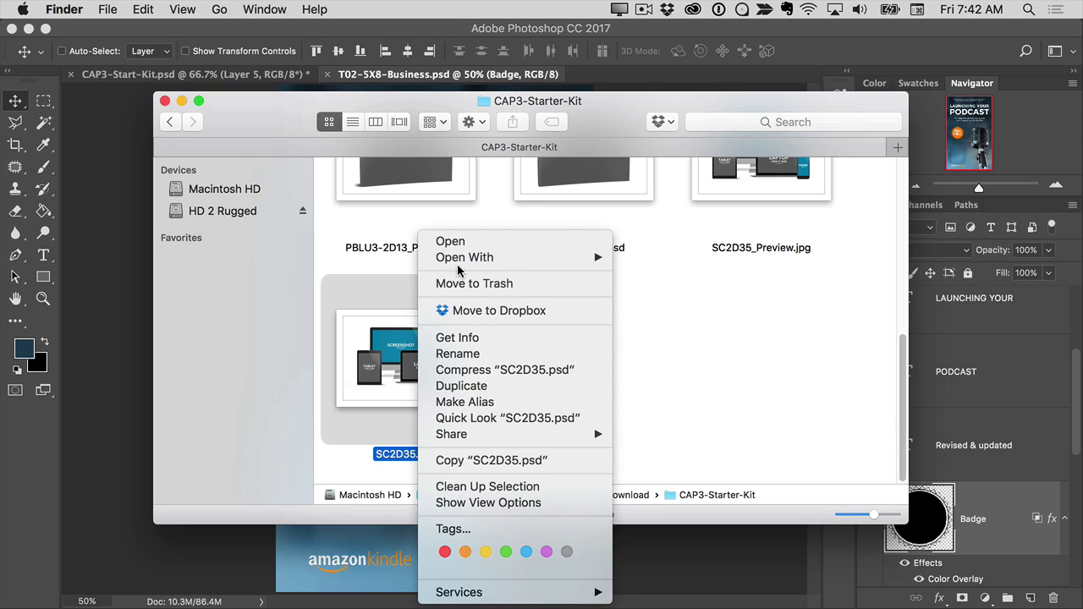
Open SC2D35.psd in Photoshop and zoom the device mockup to 50%.
mouse_move(460, 260)
click(674, 258)
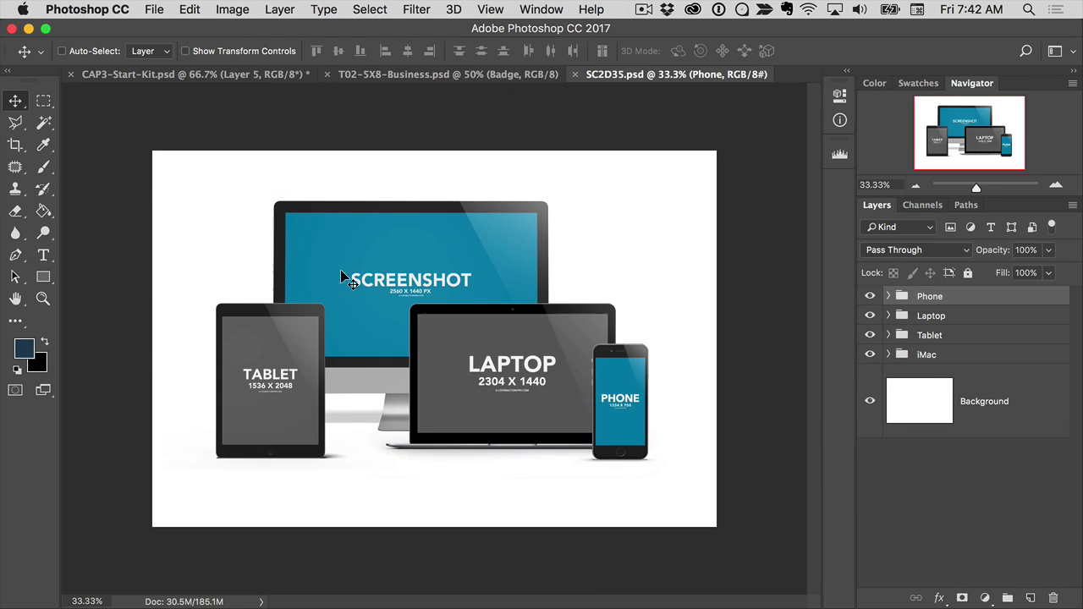
click(42, 298)
click(472, 322)
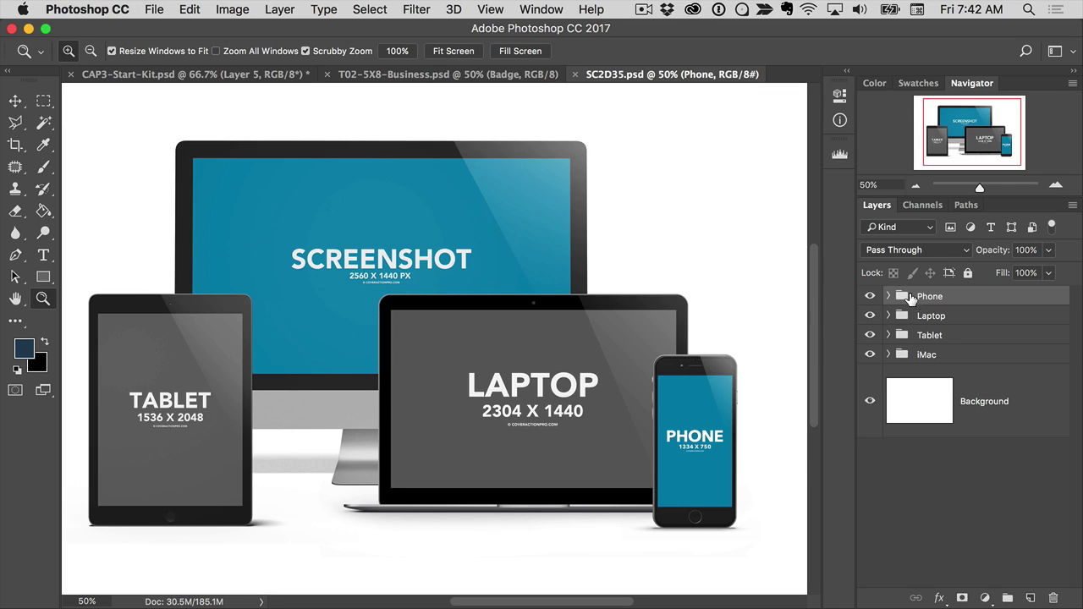
Browse the Laptop, Tablet, iMac and Phone groups, expand Phone, and select its Screen layer.
click(930, 318)
click(952, 338)
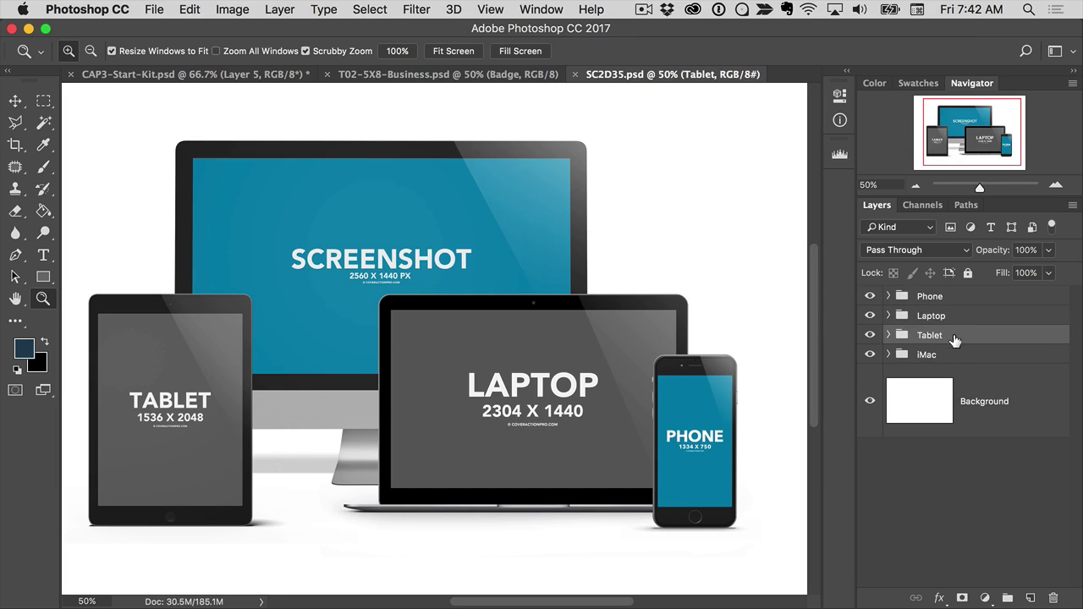
click(951, 356)
click(935, 336)
click(931, 318)
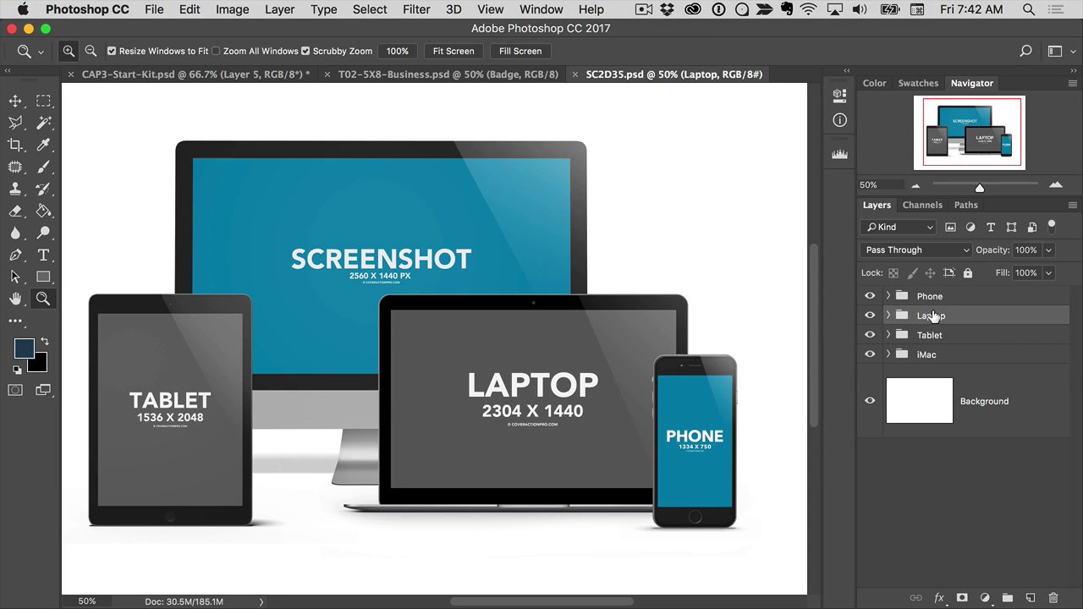
click(925, 297)
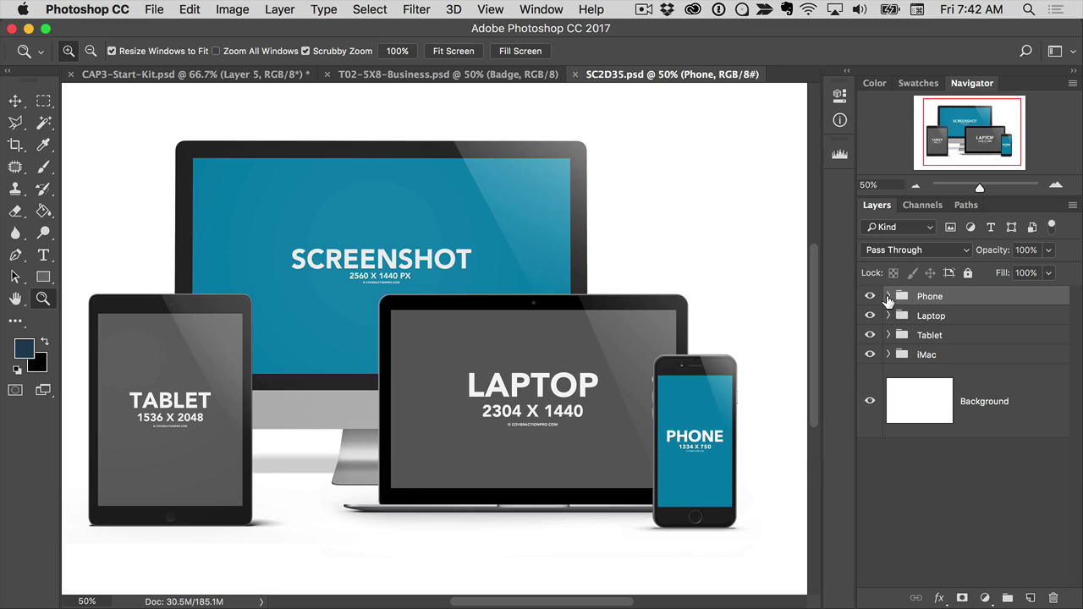
click(887, 296)
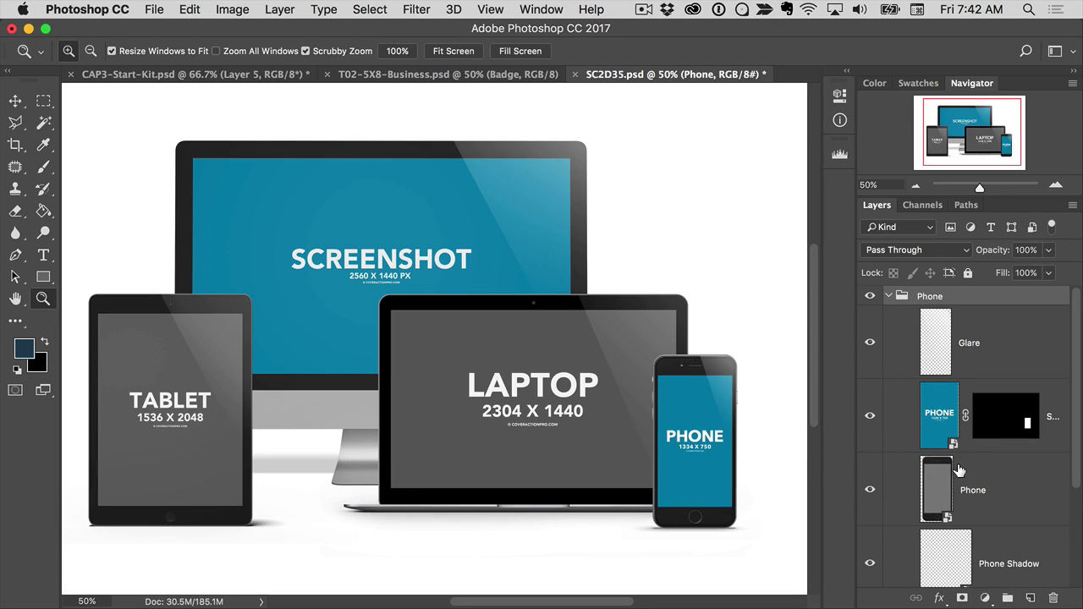
click(888, 297)
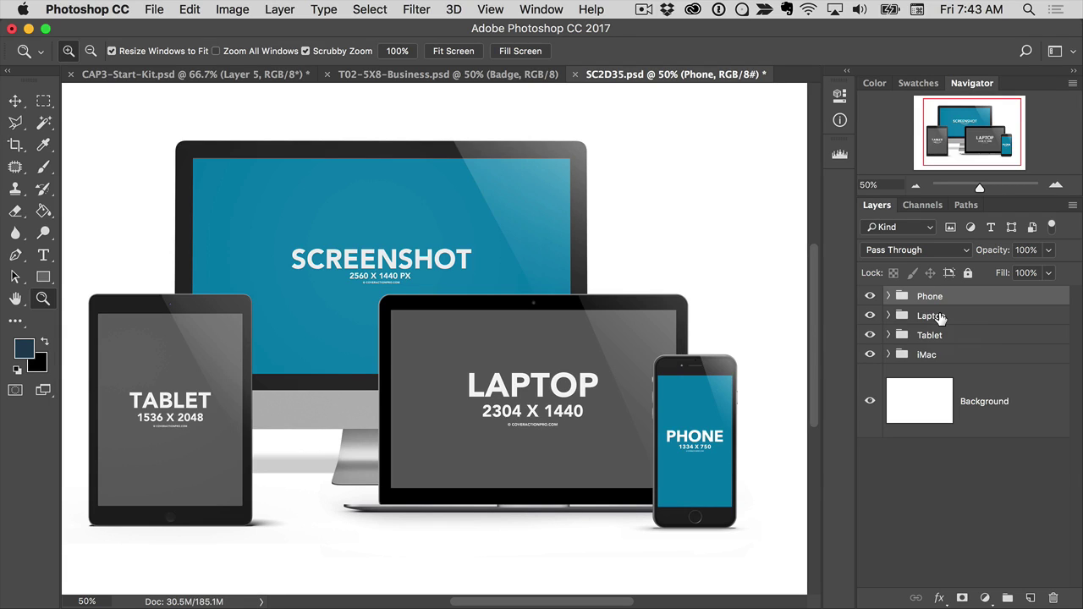
click(888, 296)
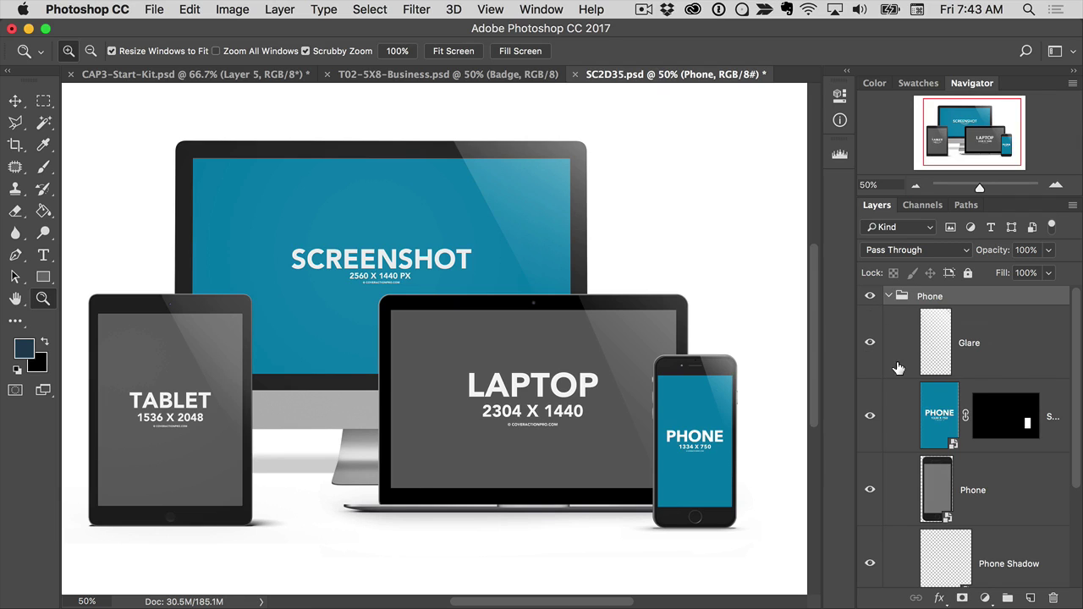
scroll(1075, 334, down, 1)
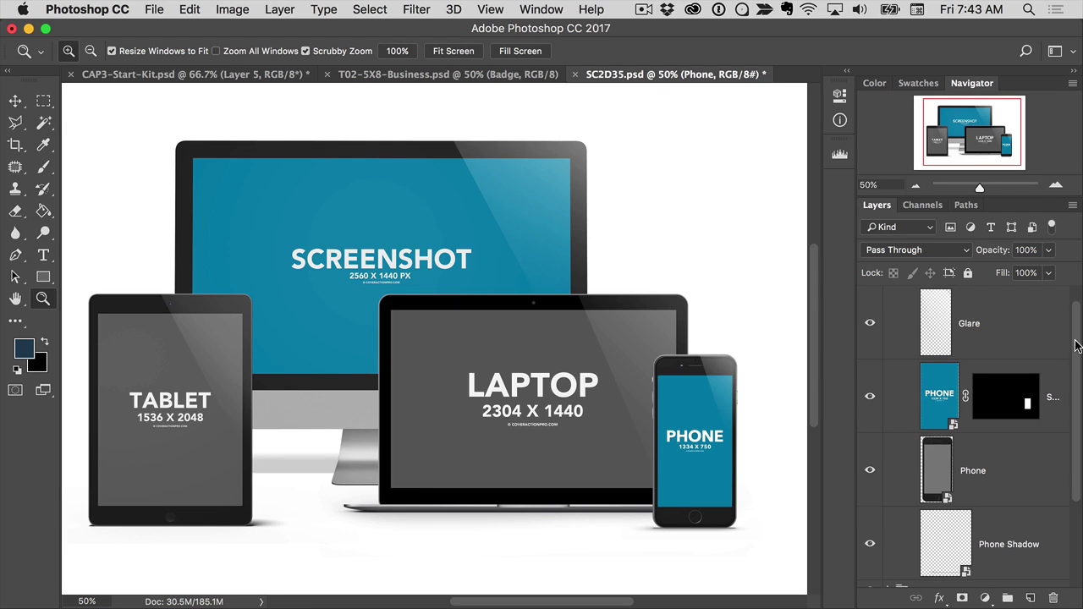
click(940, 404)
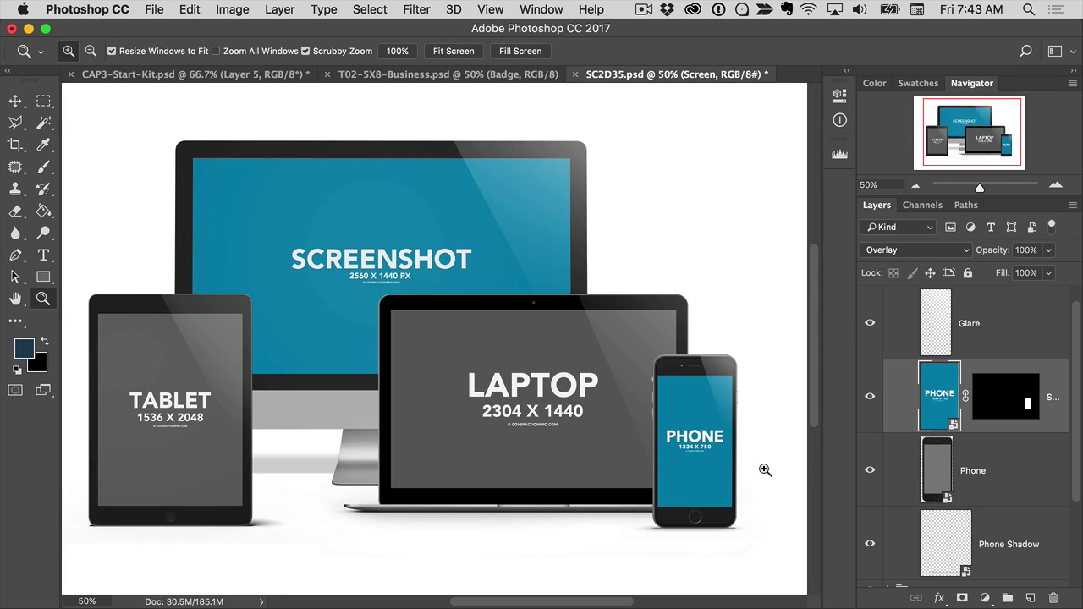
Open the Screen smart object and copy the iPhone home-screen screenshot in Preview.
double_click(953, 427)
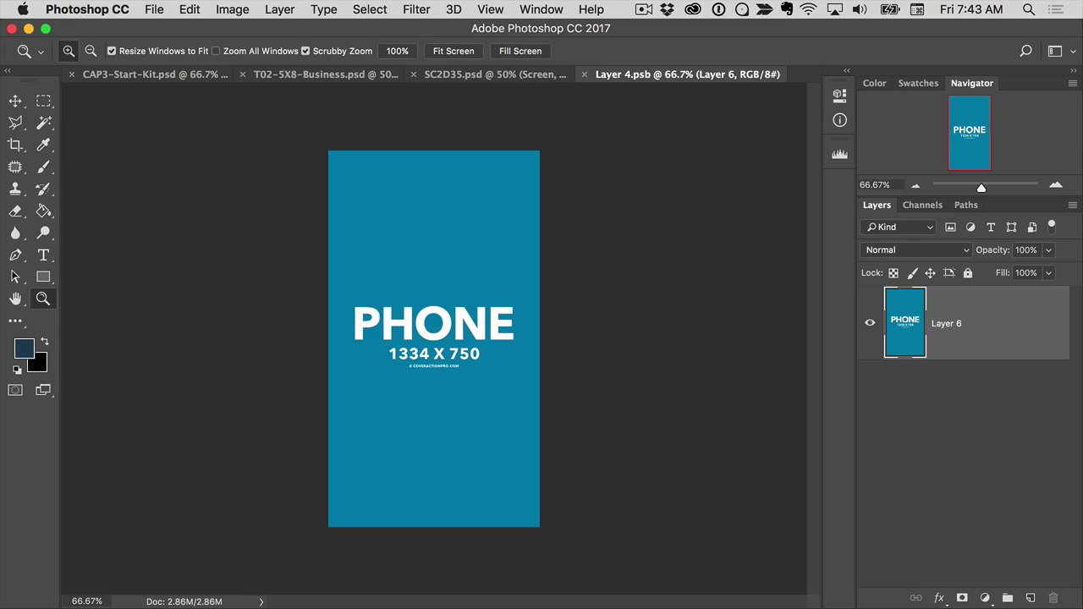
key(super+Tab)
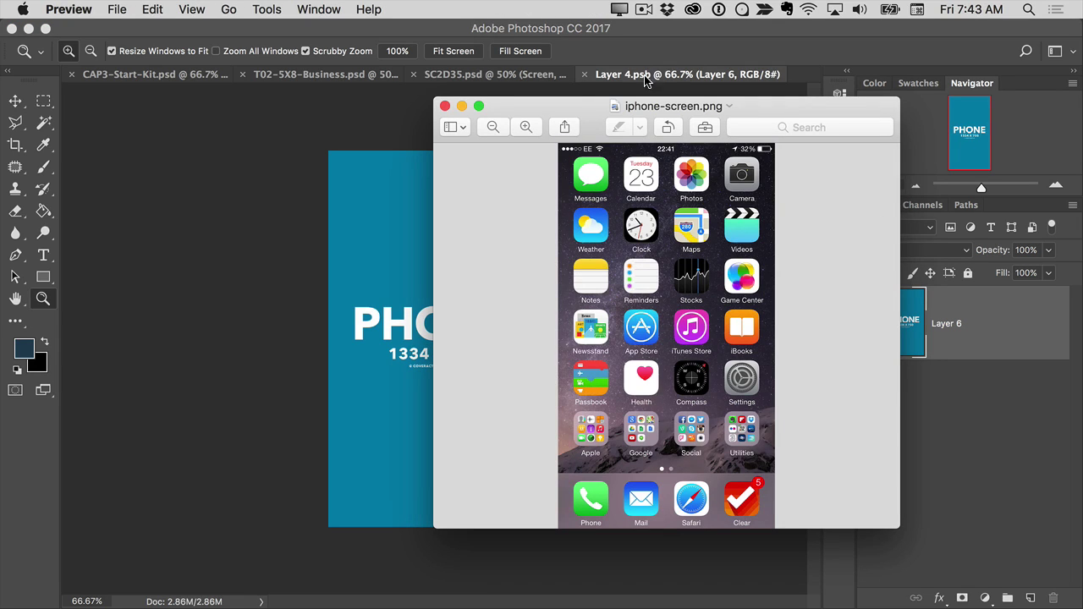
drag(581, 107, 582, 114)
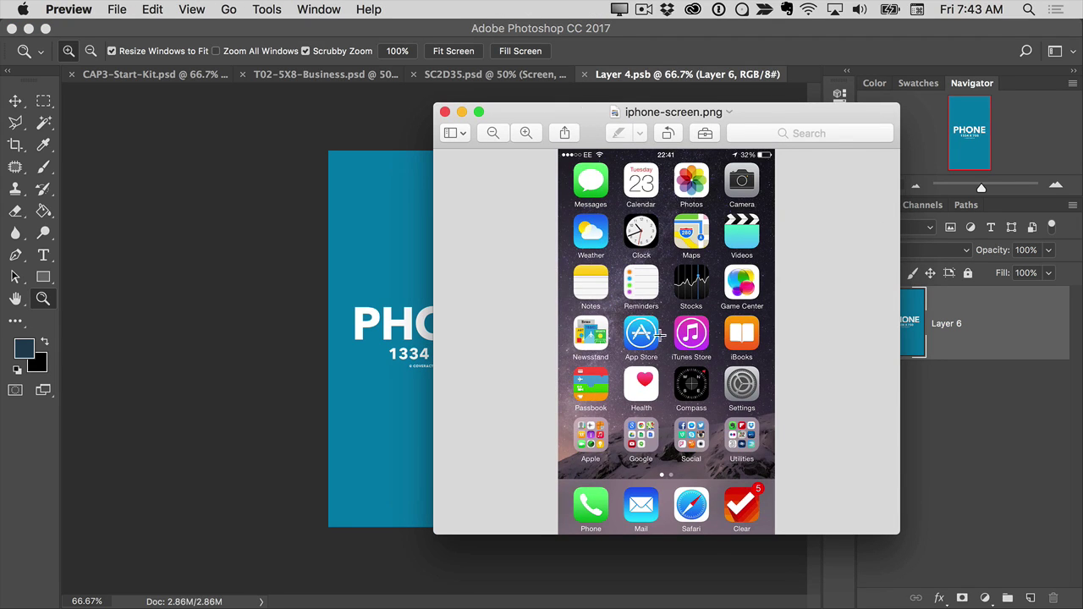
click(152, 8)
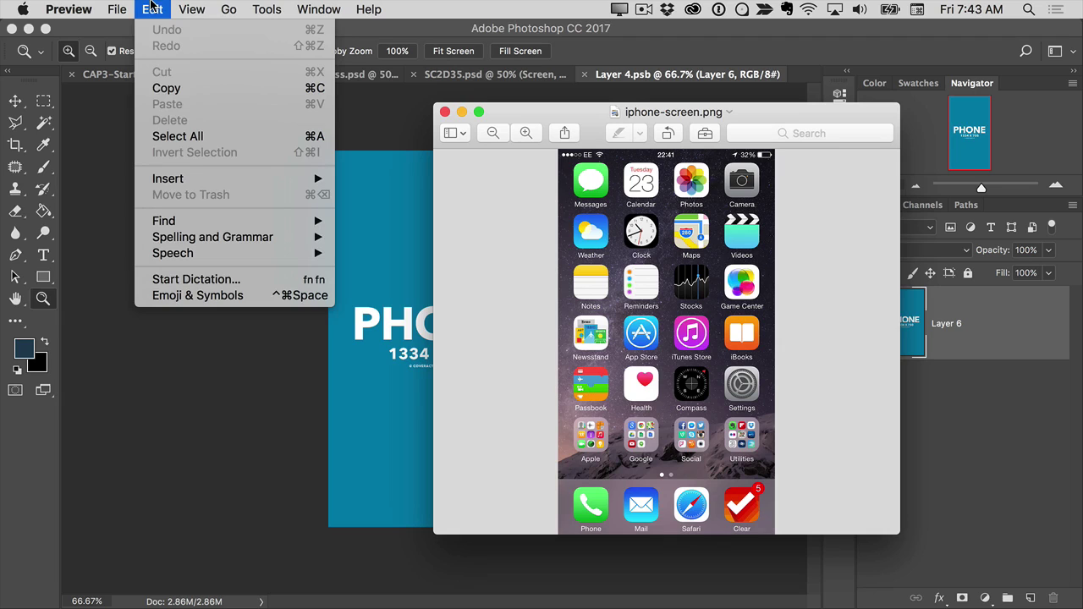
click(166, 87)
Paste the screenshot into Layer 4.psb, then save and close it.
click(671, 71)
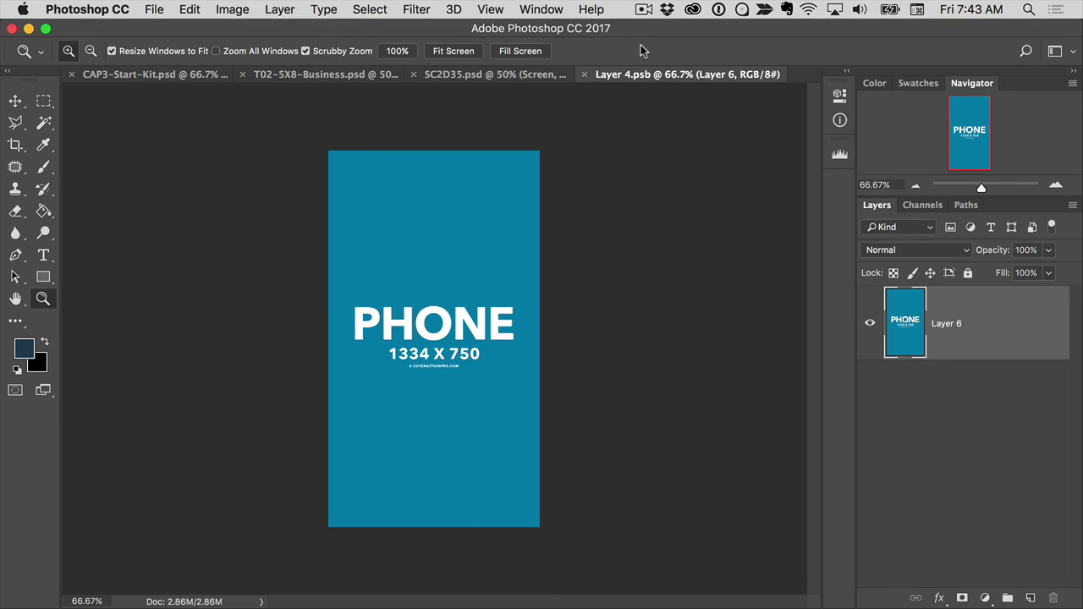
click(189, 9)
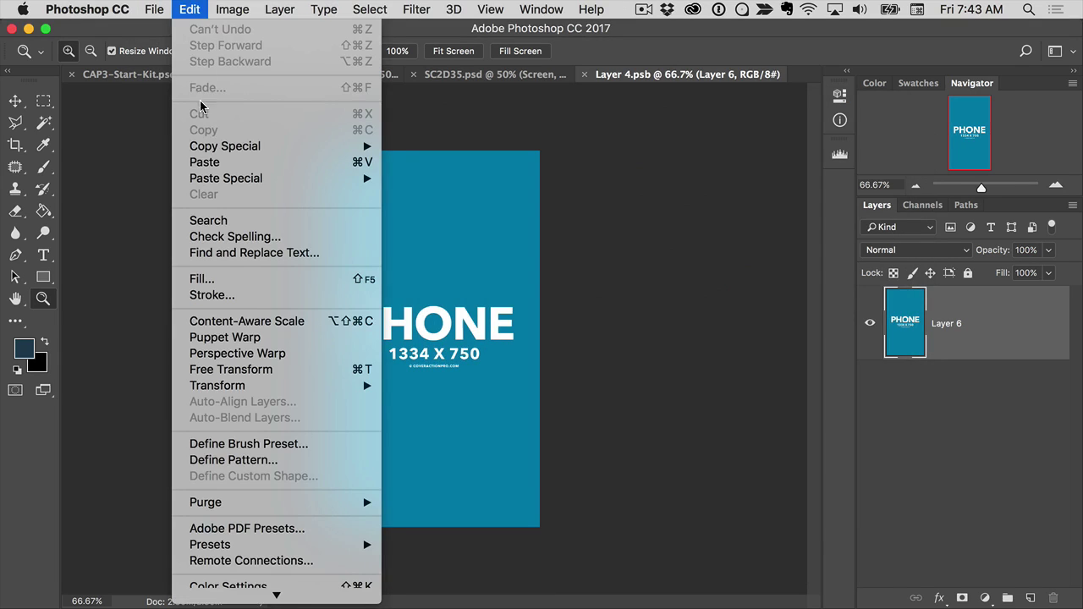
click(203, 162)
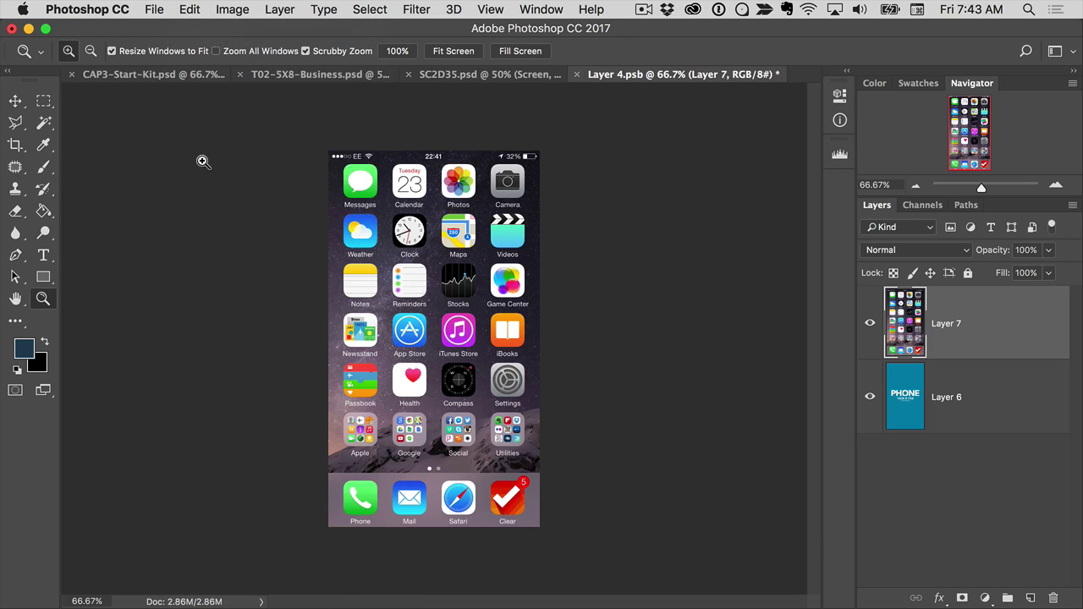
click(576, 76)
click(690, 235)
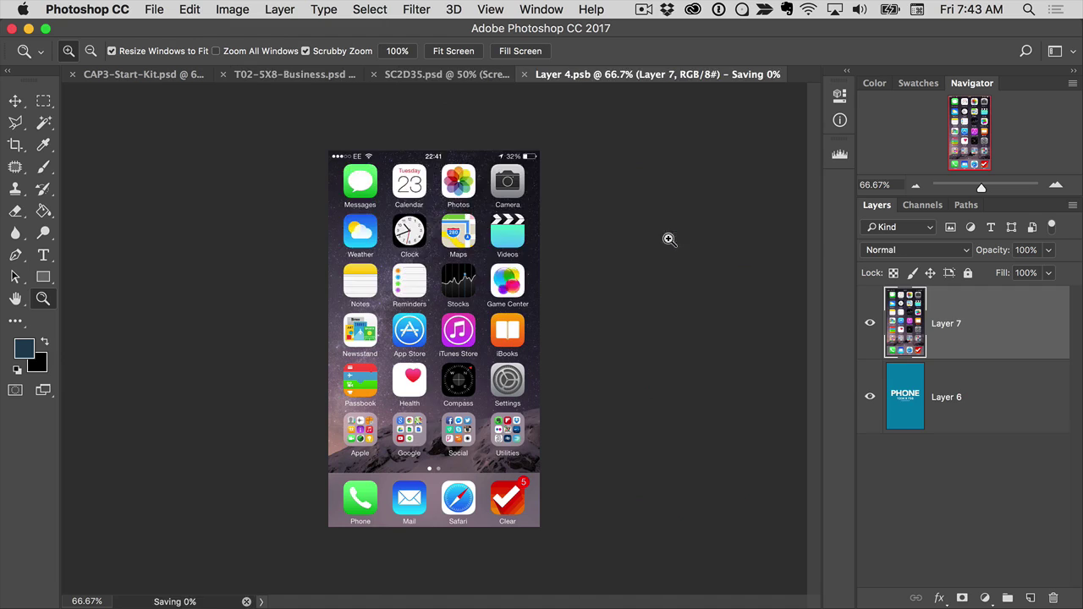
Zoom in close on the top of the phone.
click(724, 482)
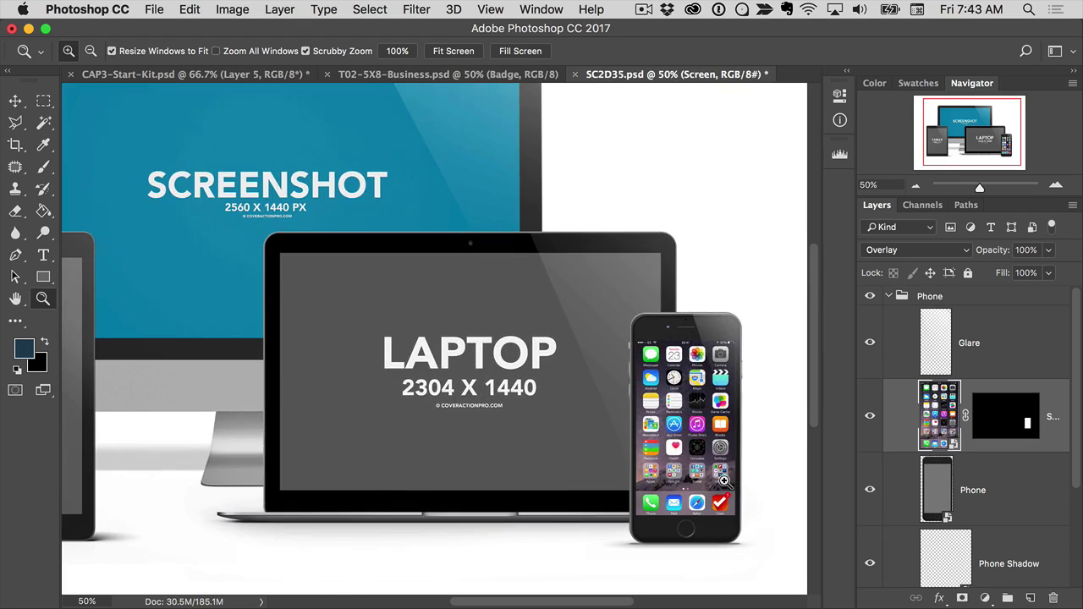
click(724, 481)
click(724, 481)
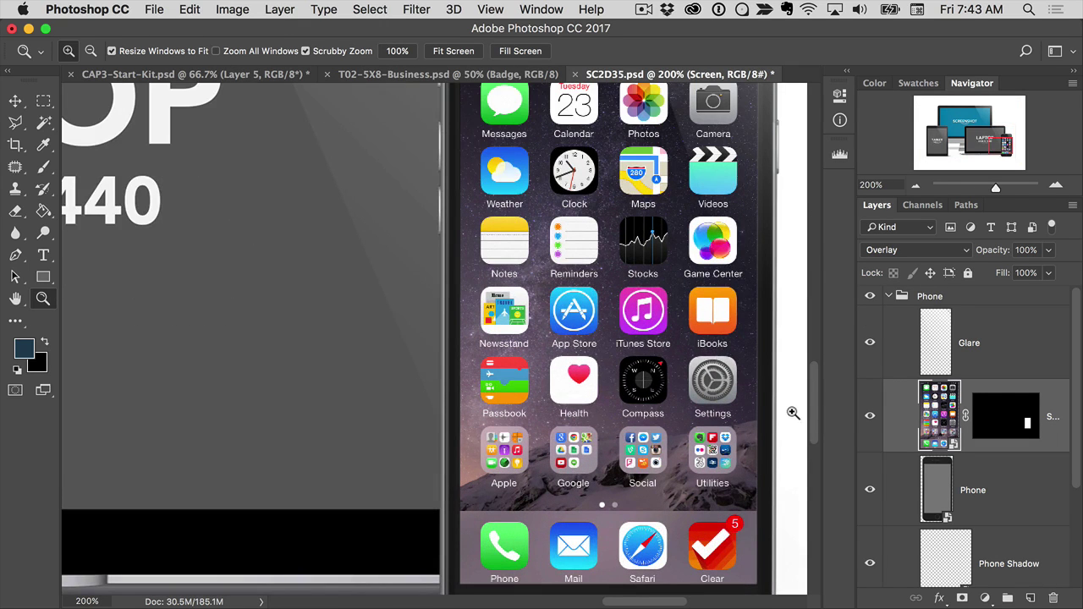
drag(813, 368, 814, 349)
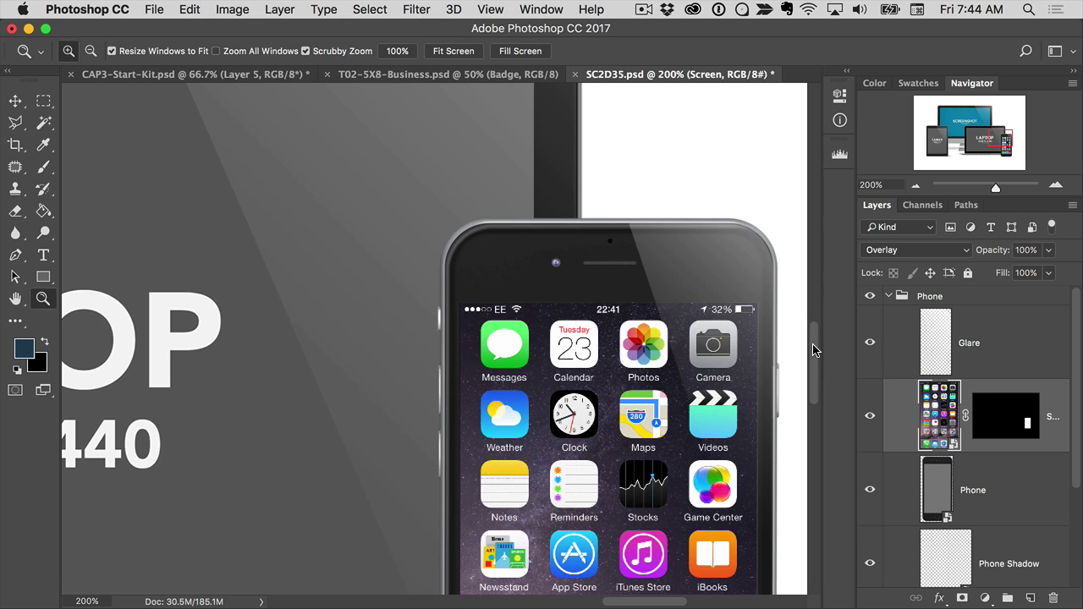
click(596, 275)
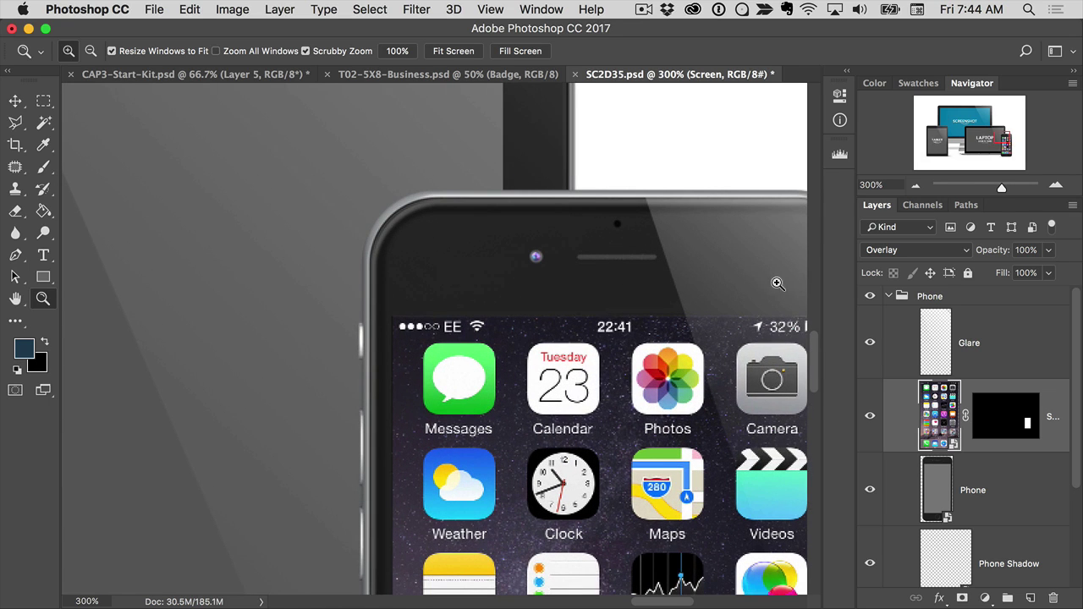
click(914, 185)
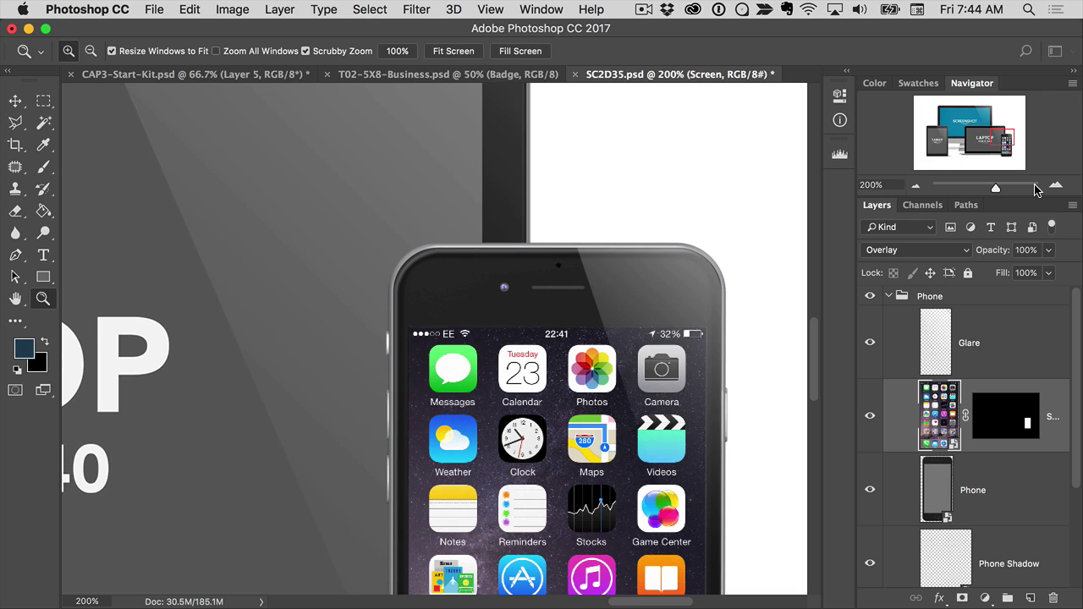
click(633, 304)
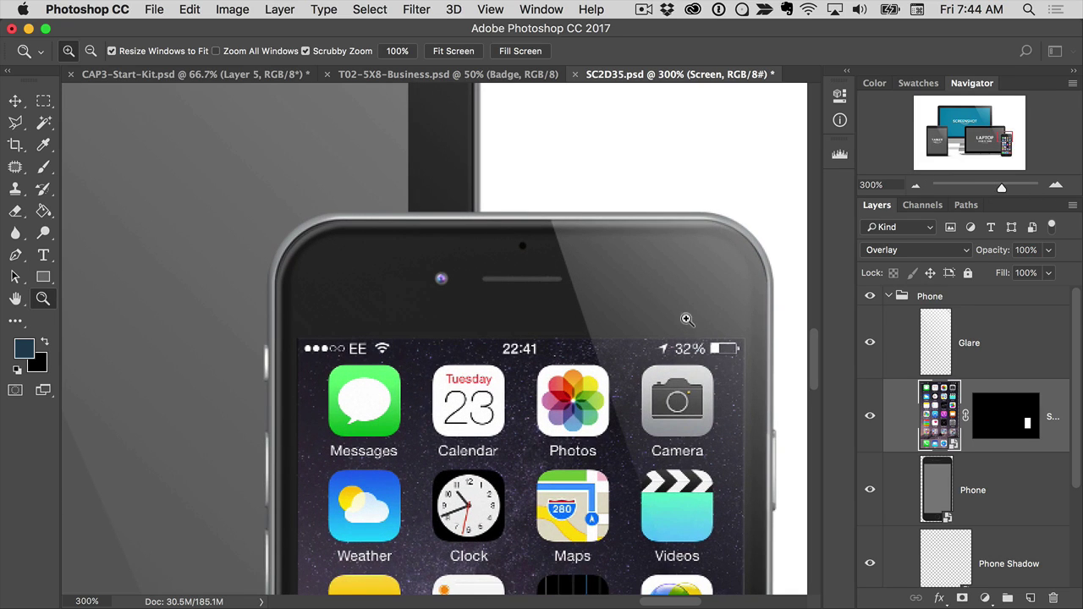
Hide and re-show the phone's Glare layer to compare the look.
click(1006, 347)
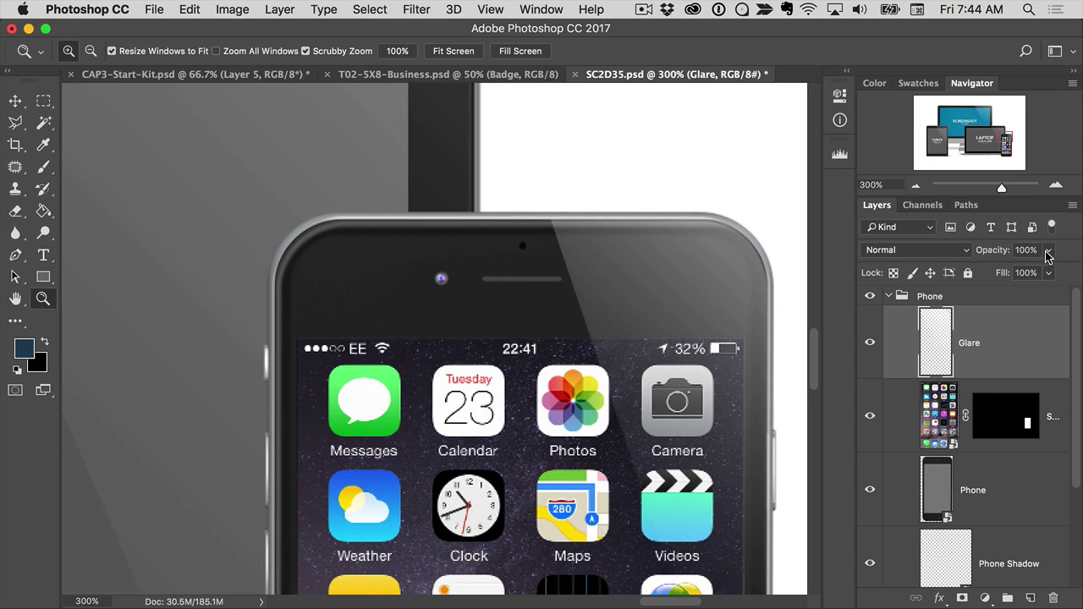
click(870, 344)
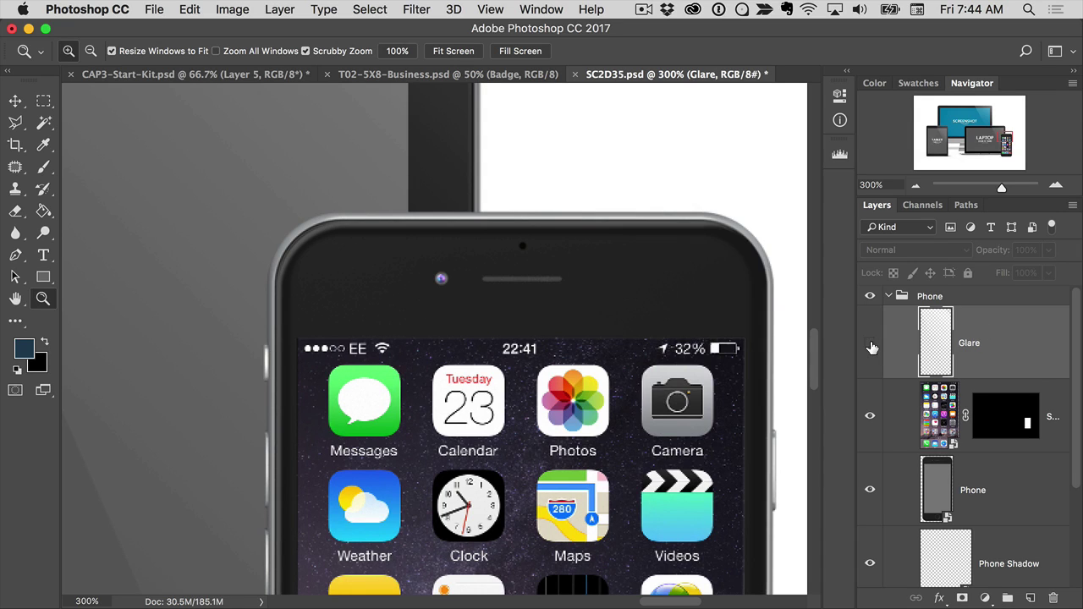
click(871, 342)
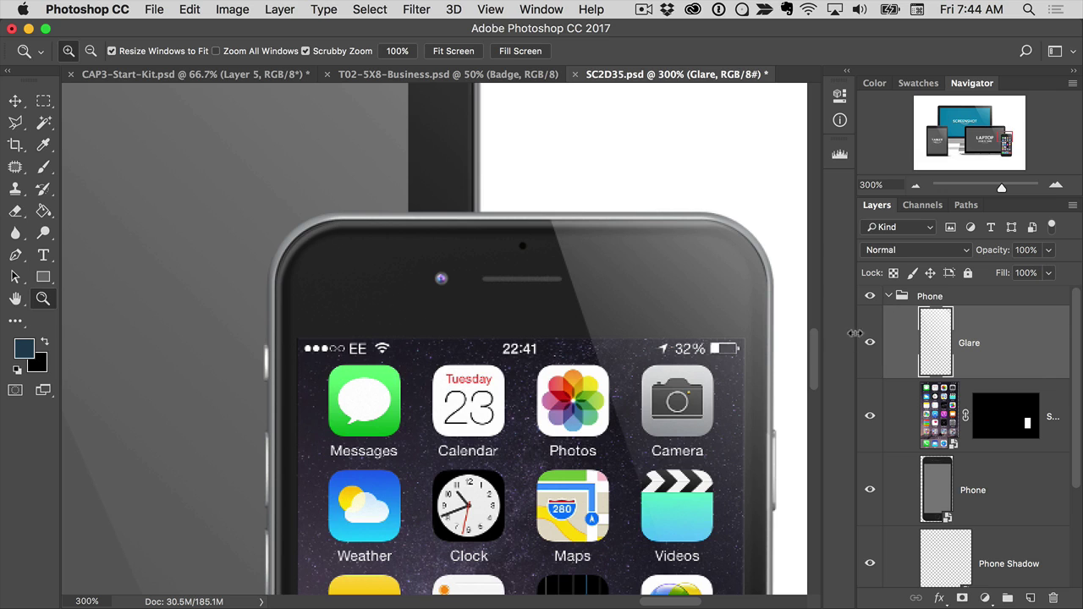
drag(815, 360, 814, 453)
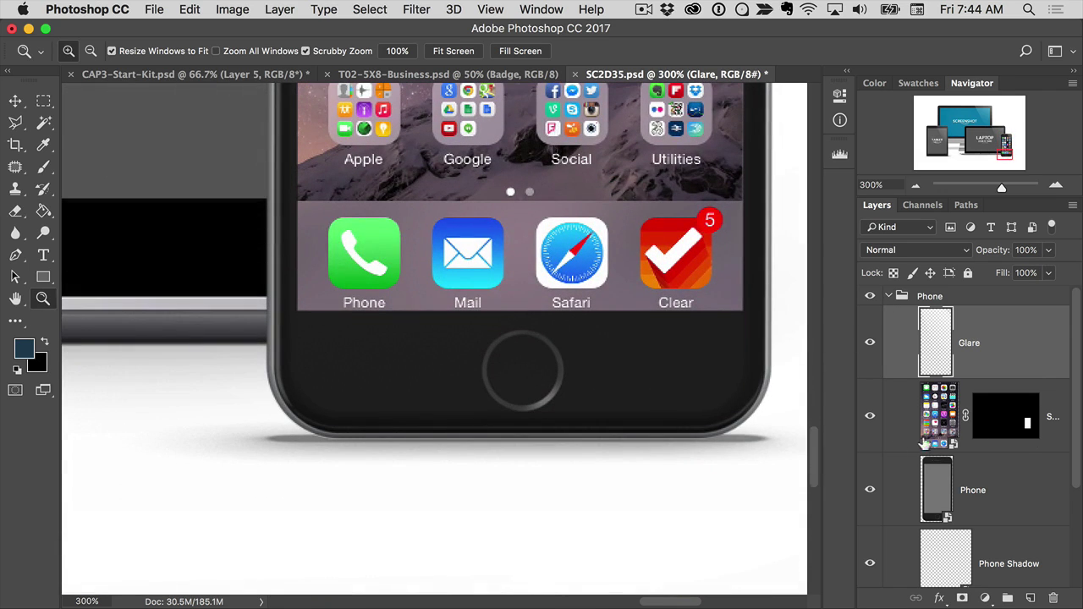
Check the Phone Shadow layer's opacity and visibility, then collapse the Phone group.
drag(1076, 404, 1072, 459)
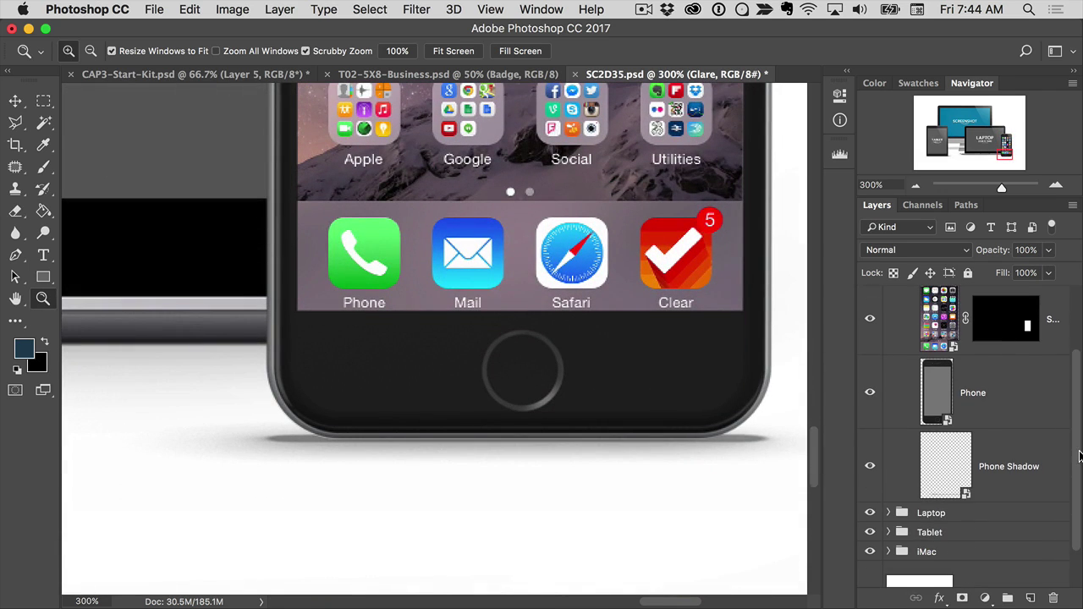
click(1003, 464)
click(1048, 249)
mouse_move(1052, 271)
mouse_down()
mouse_move(998, 272)
mouse_move(1052, 272)
mouse_up()
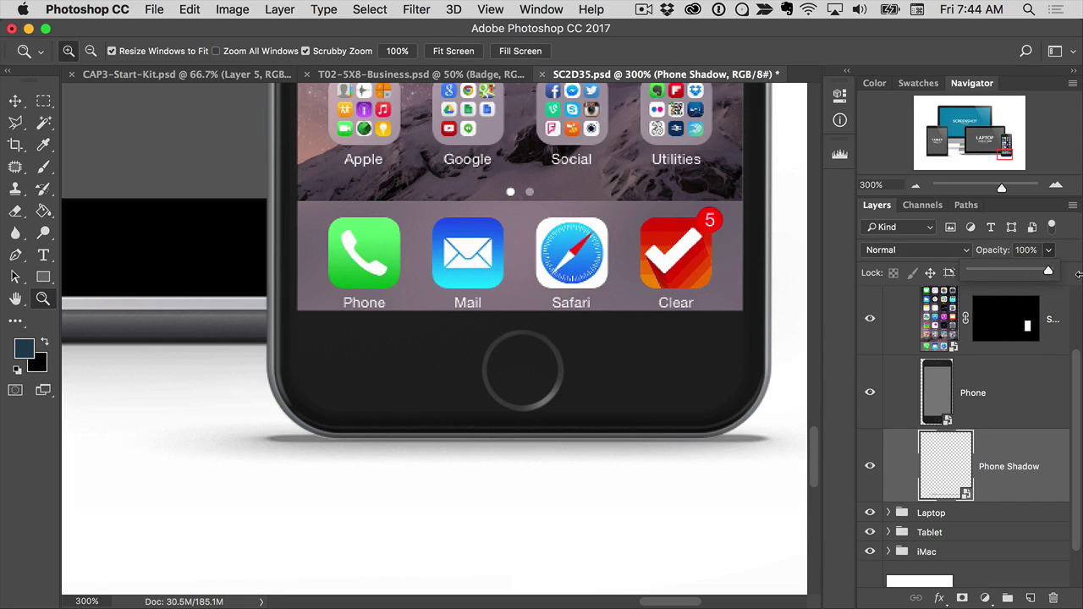
click(870, 466)
click(870, 467)
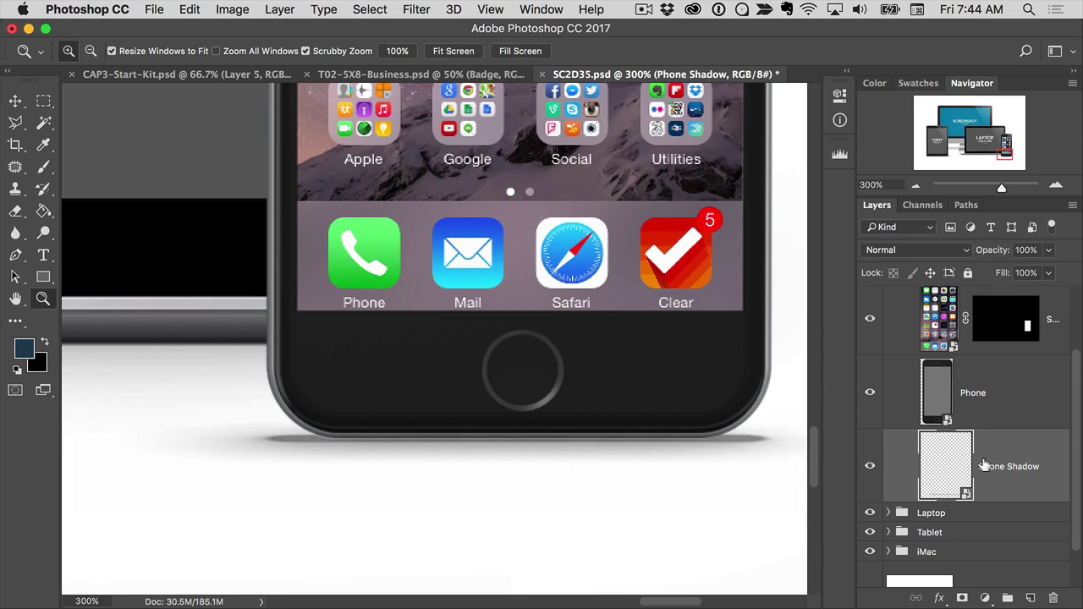
scroll(1079, 383, up, 1)
scroll(1078, 382, up, 2)
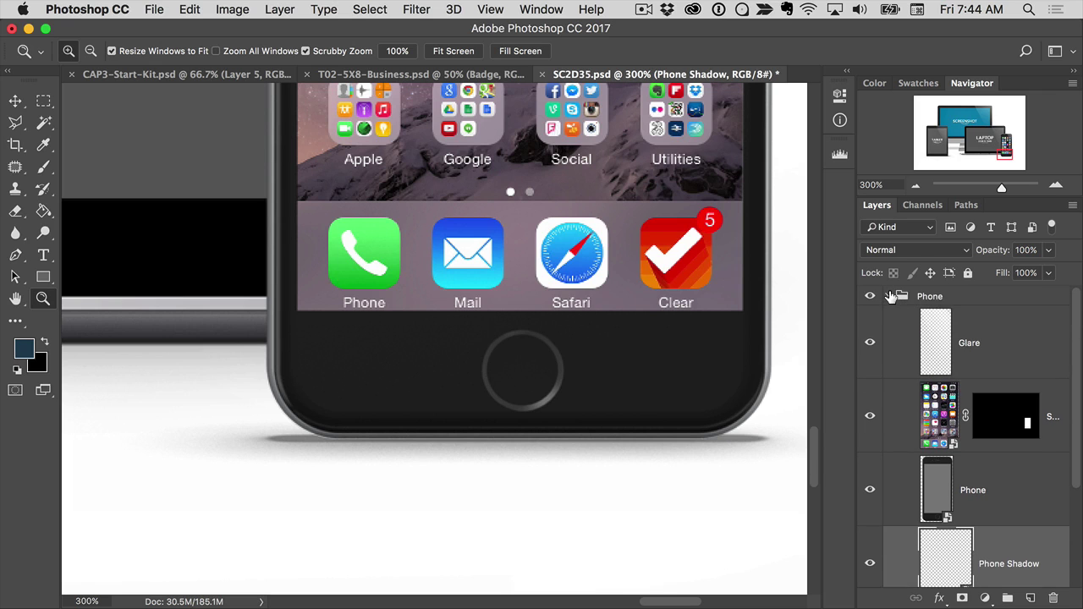
click(888, 296)
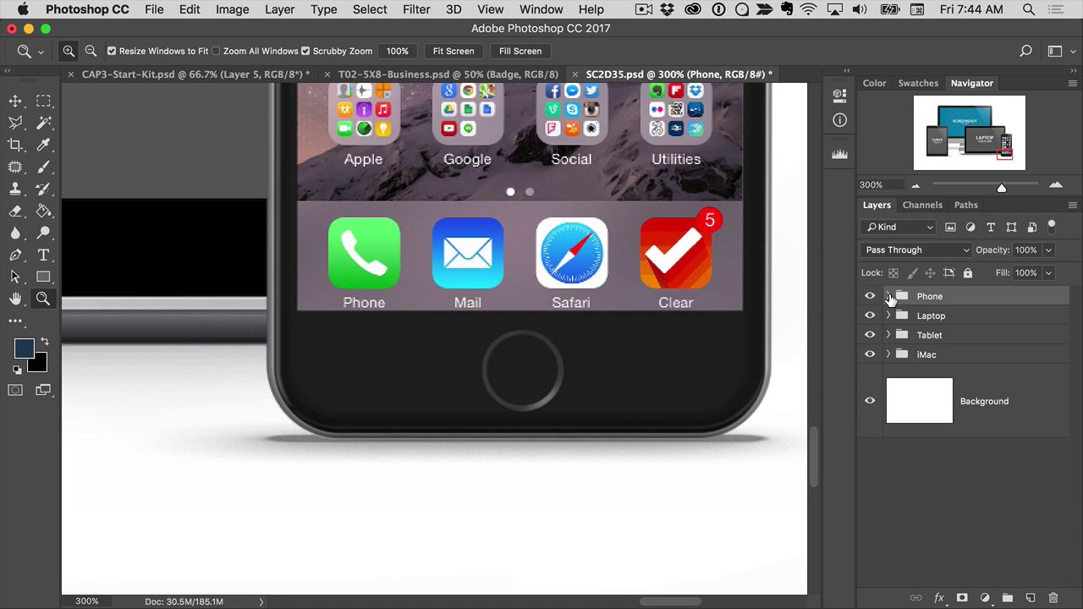
Zoom out in five steps to 33.33% so the phone, laptop, tablet and iMac all show.
click(914, 184)
click(914, 184)
click(914, 184)
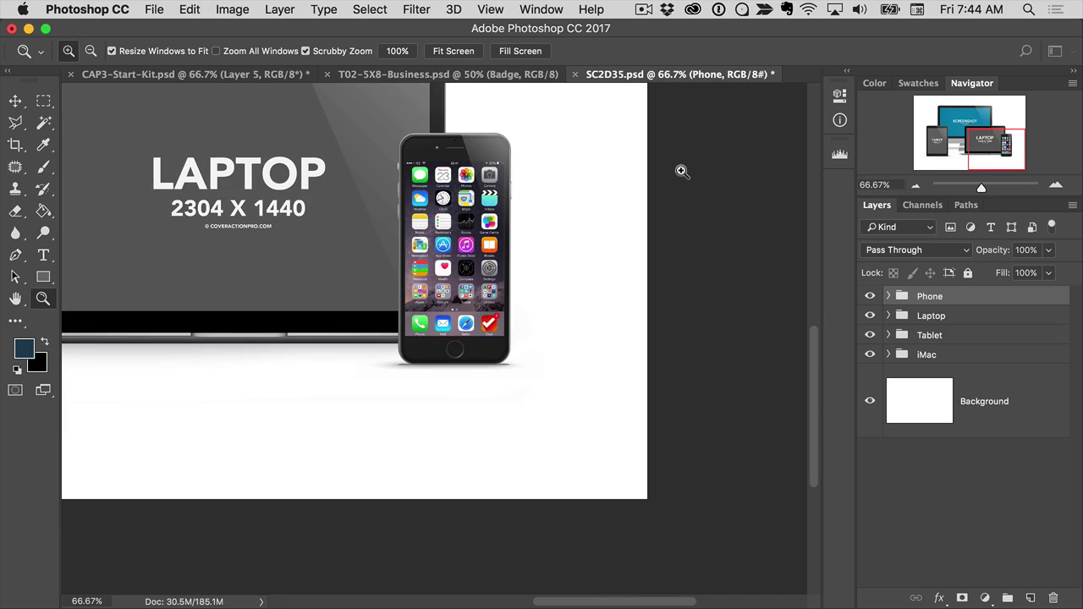
click(914, 184)
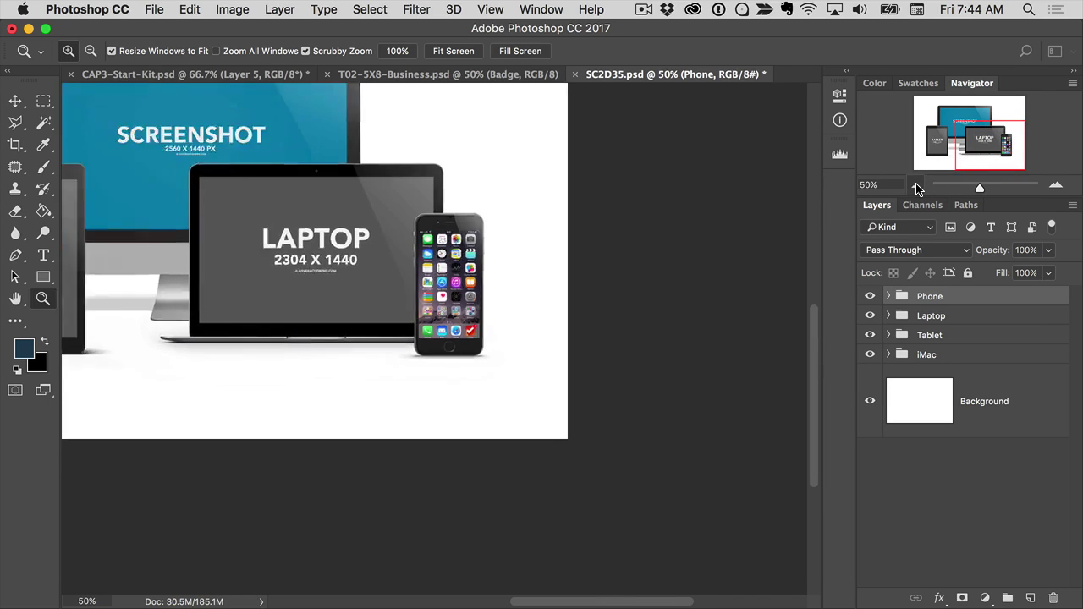
click(914, 185)
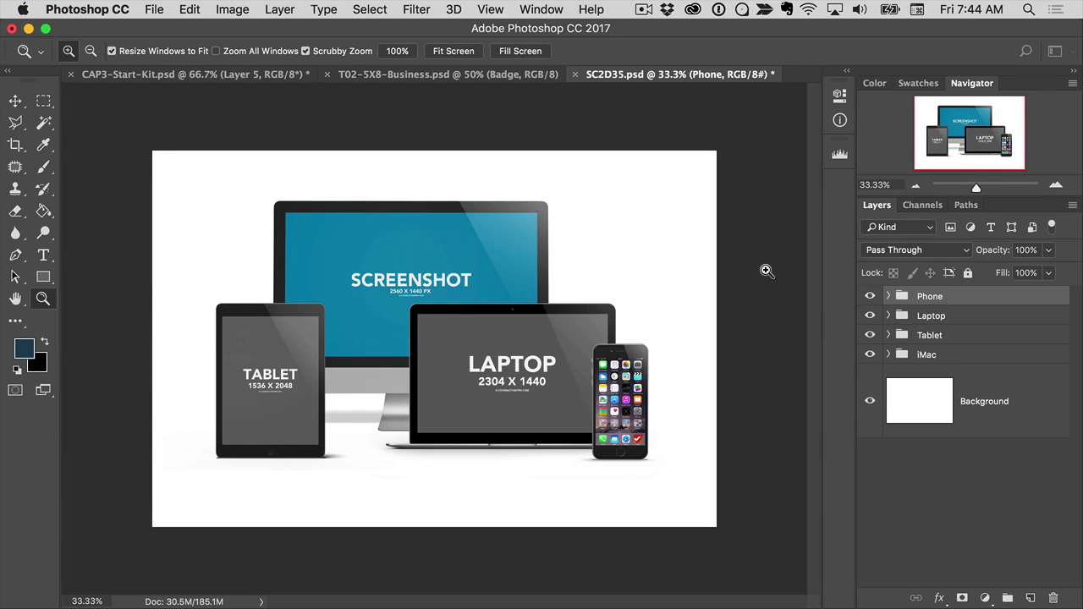